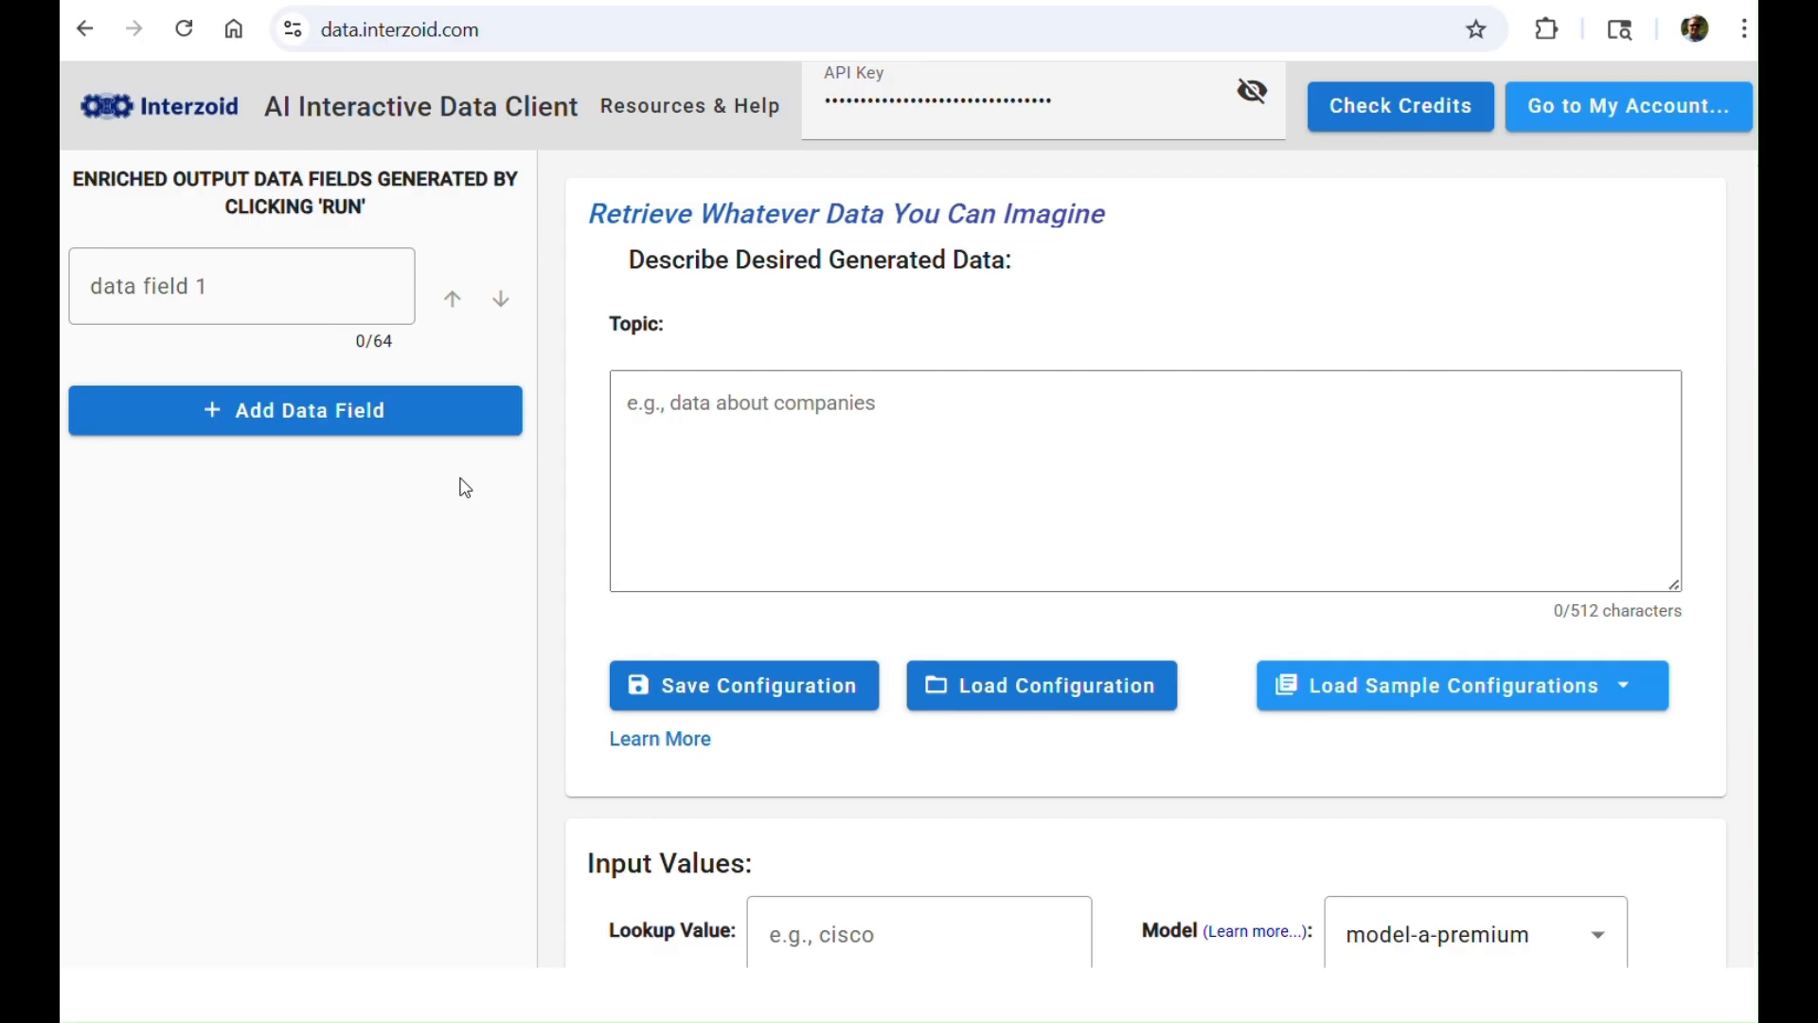
{"action": "left_click", "coordinate": [654, 113]}
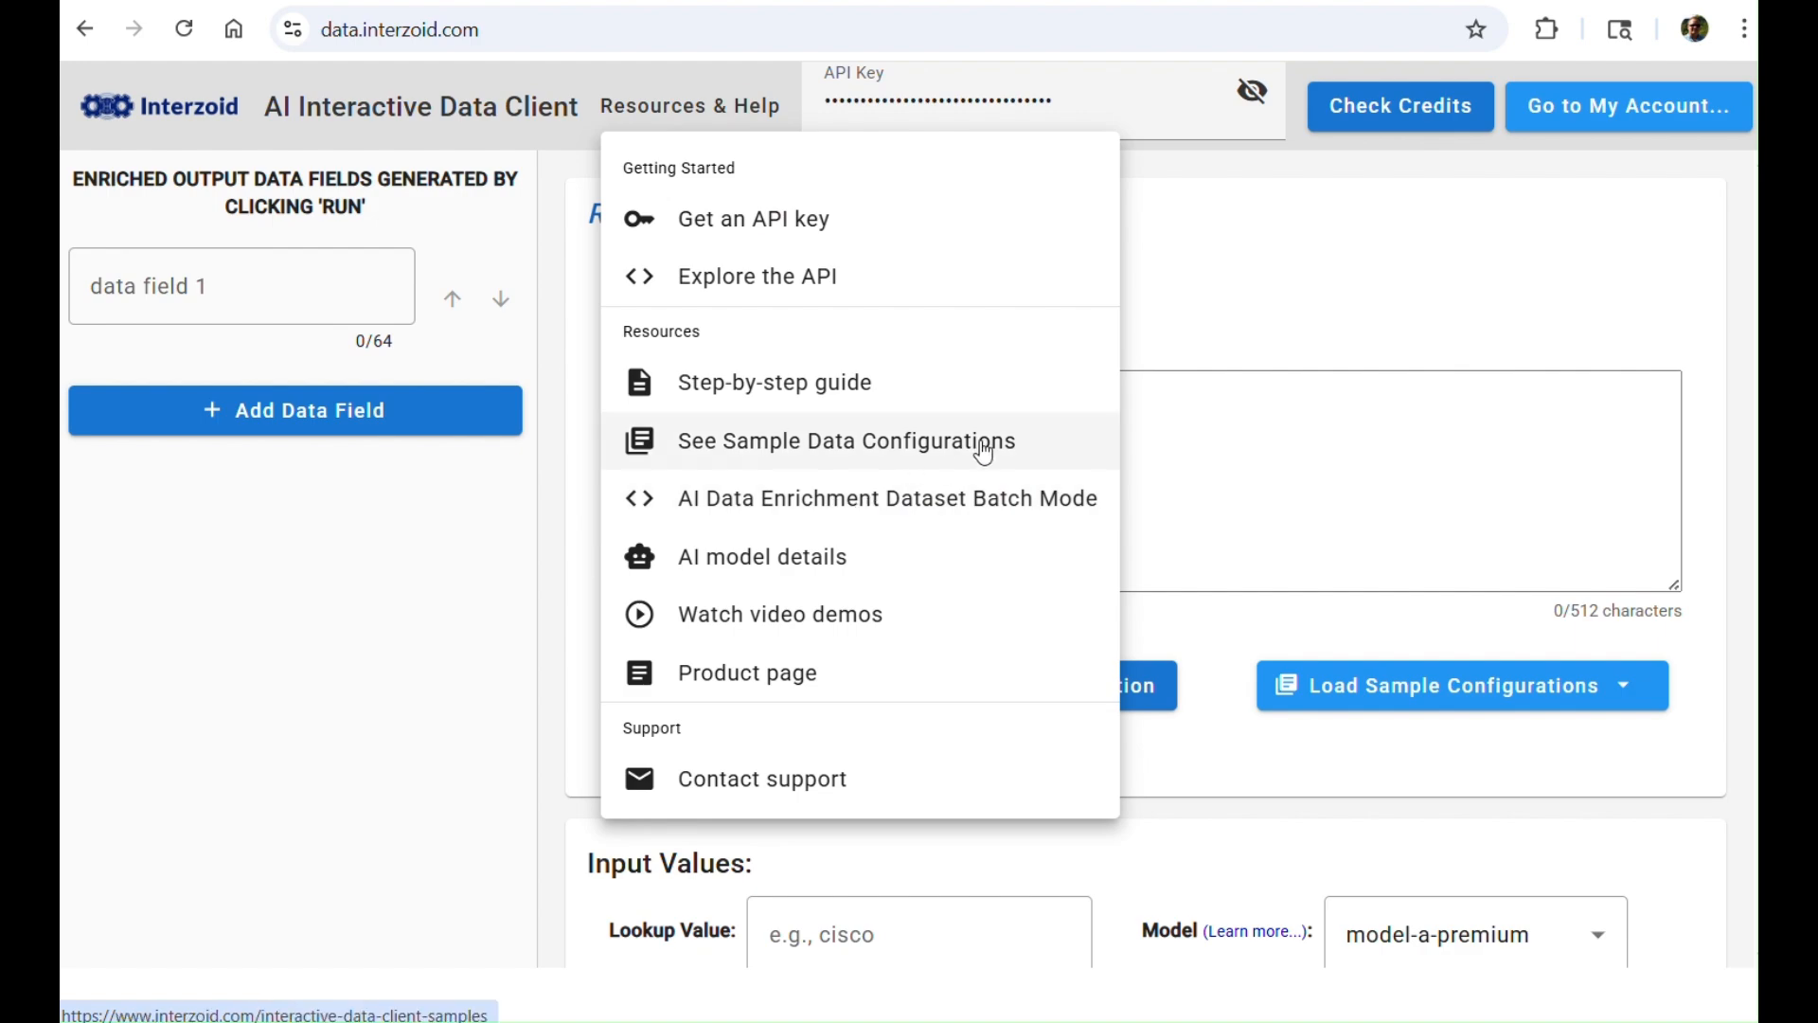
{"action": "left_click", "coordinate": [1342, 301]}
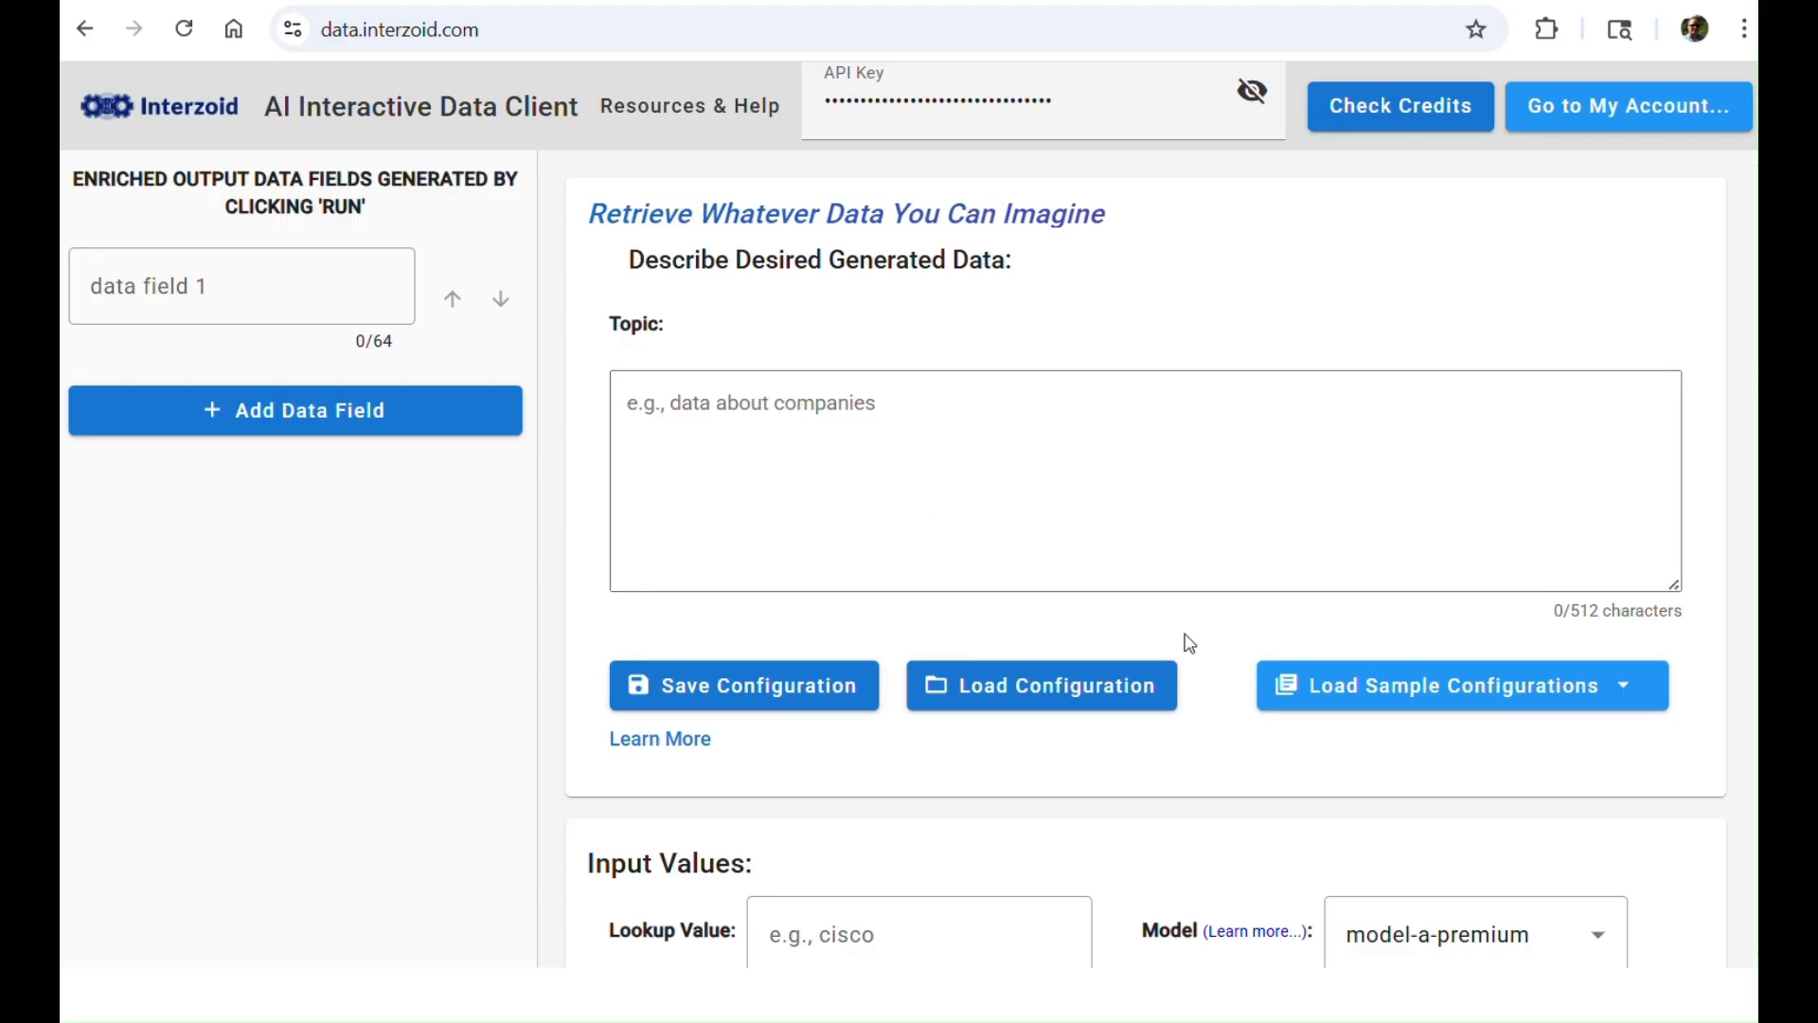
{"action": "left_click", "coordinate": [1572, 691]}
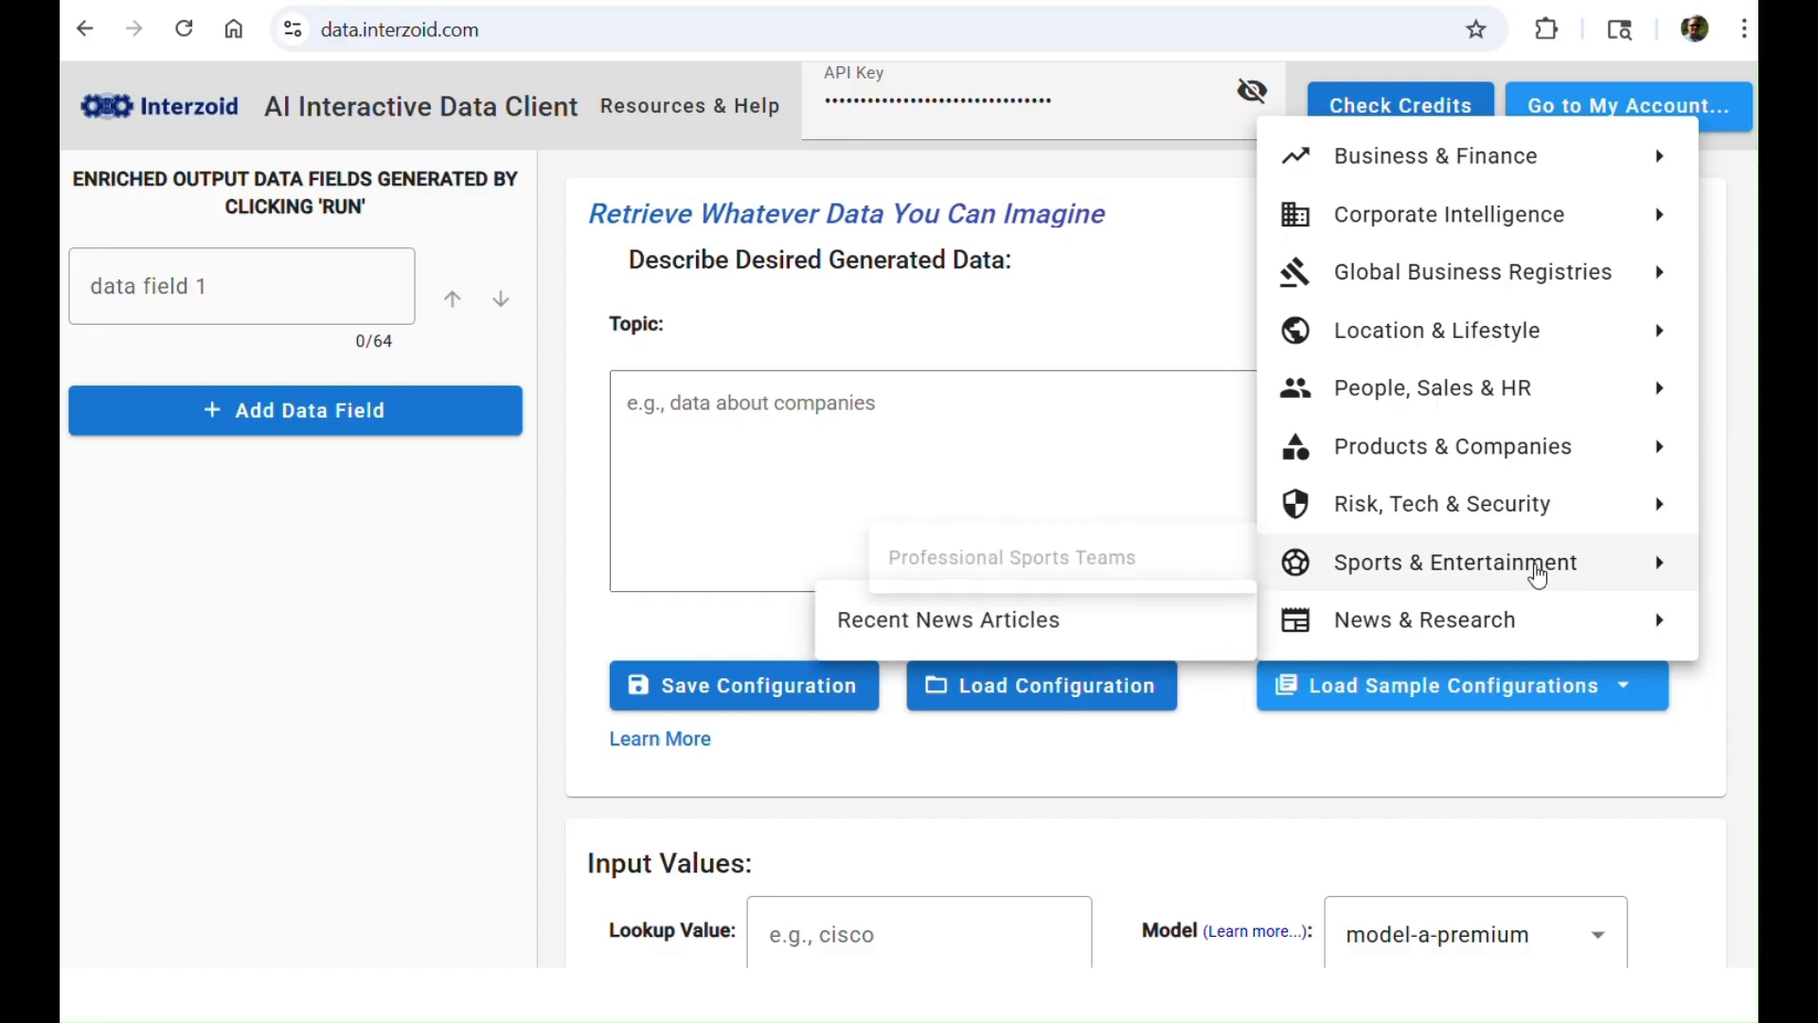
{"action": "mouse_move", "coordinate": [1449, 237]}
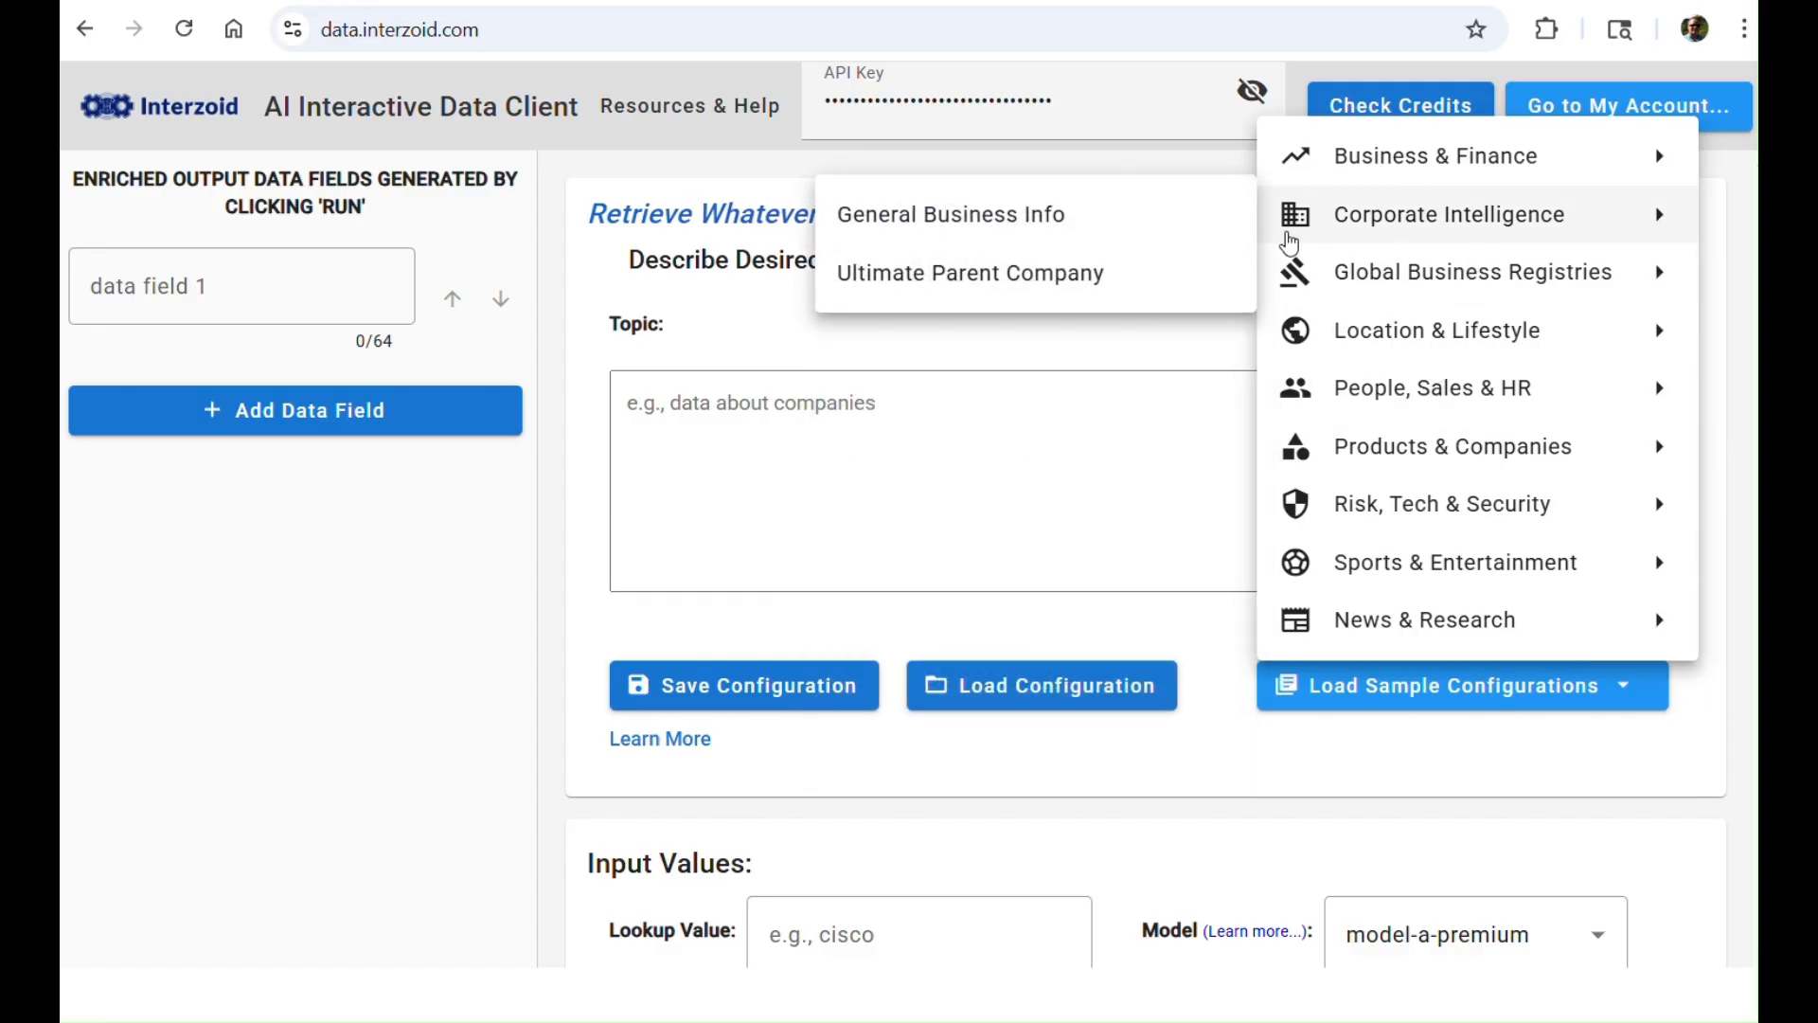
{"action": "left_click", "coordinate": [582, 561]}
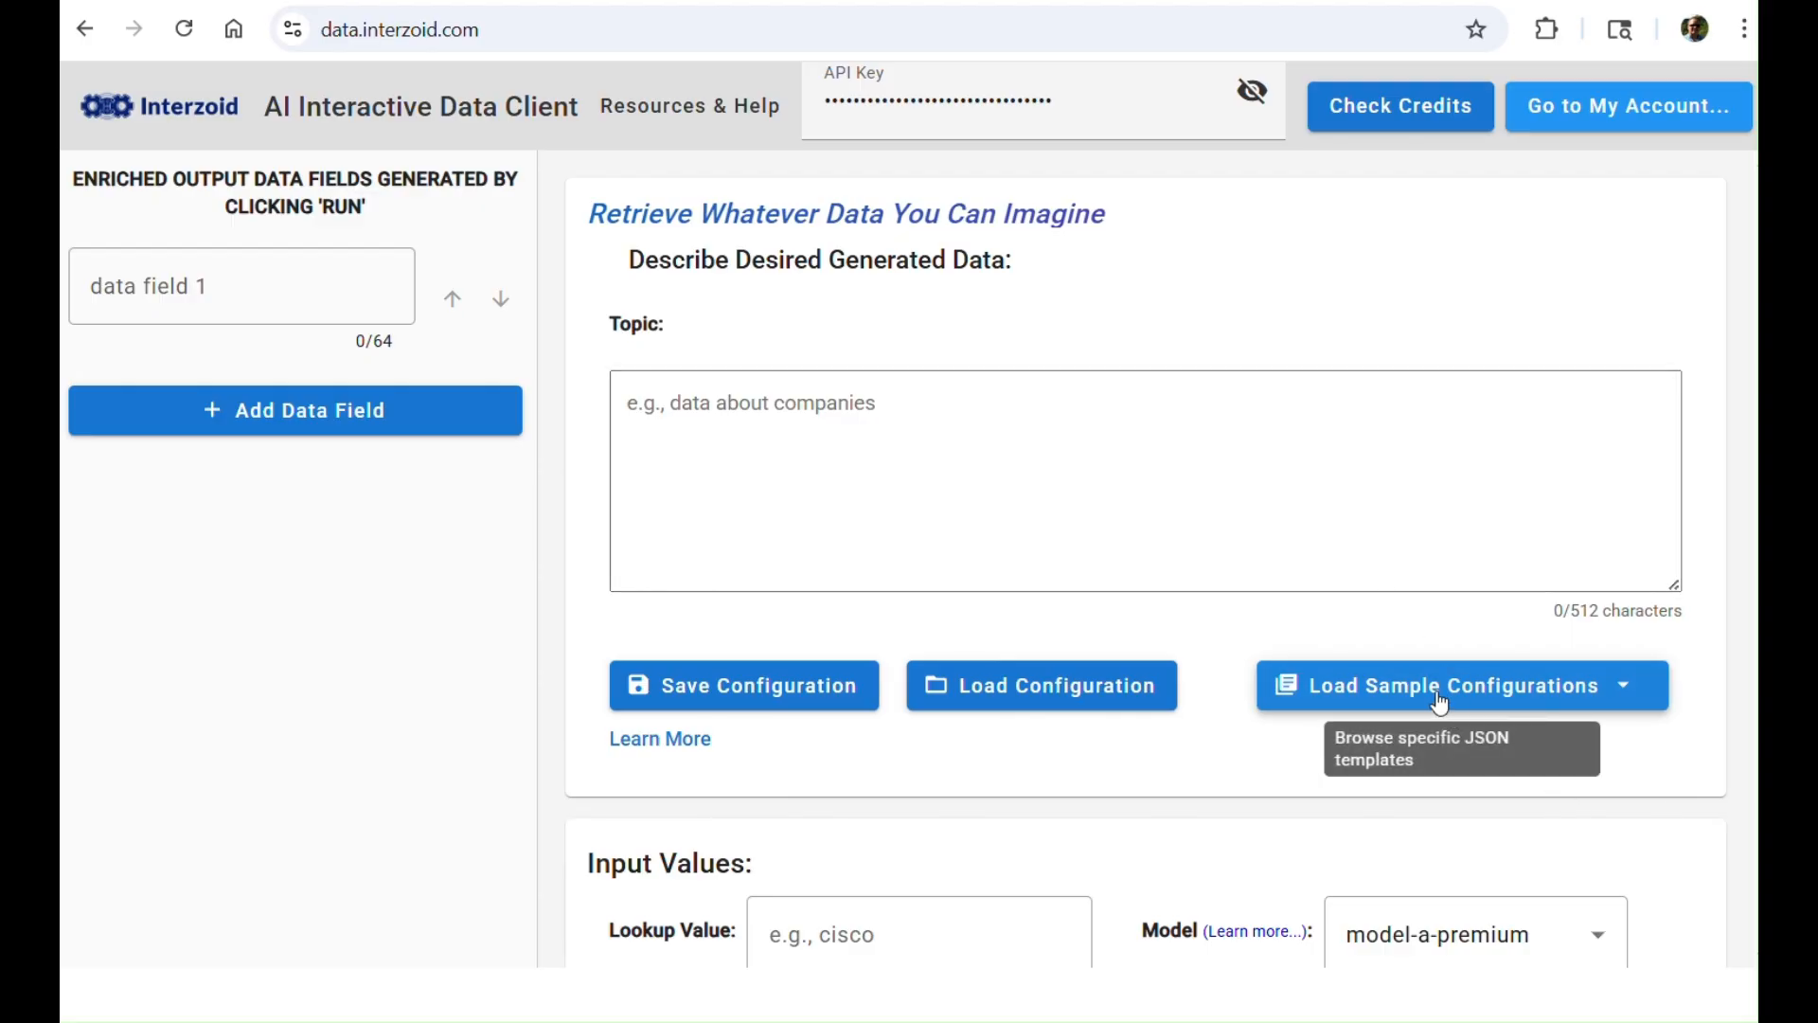
Step: Load the Competitor Analysis sample configuration from the Business & Finance category
{"action": "left_click", "coordinate": [1546, 678]}
{"action": "mouse_move", "coordinate": [1413, 153]}
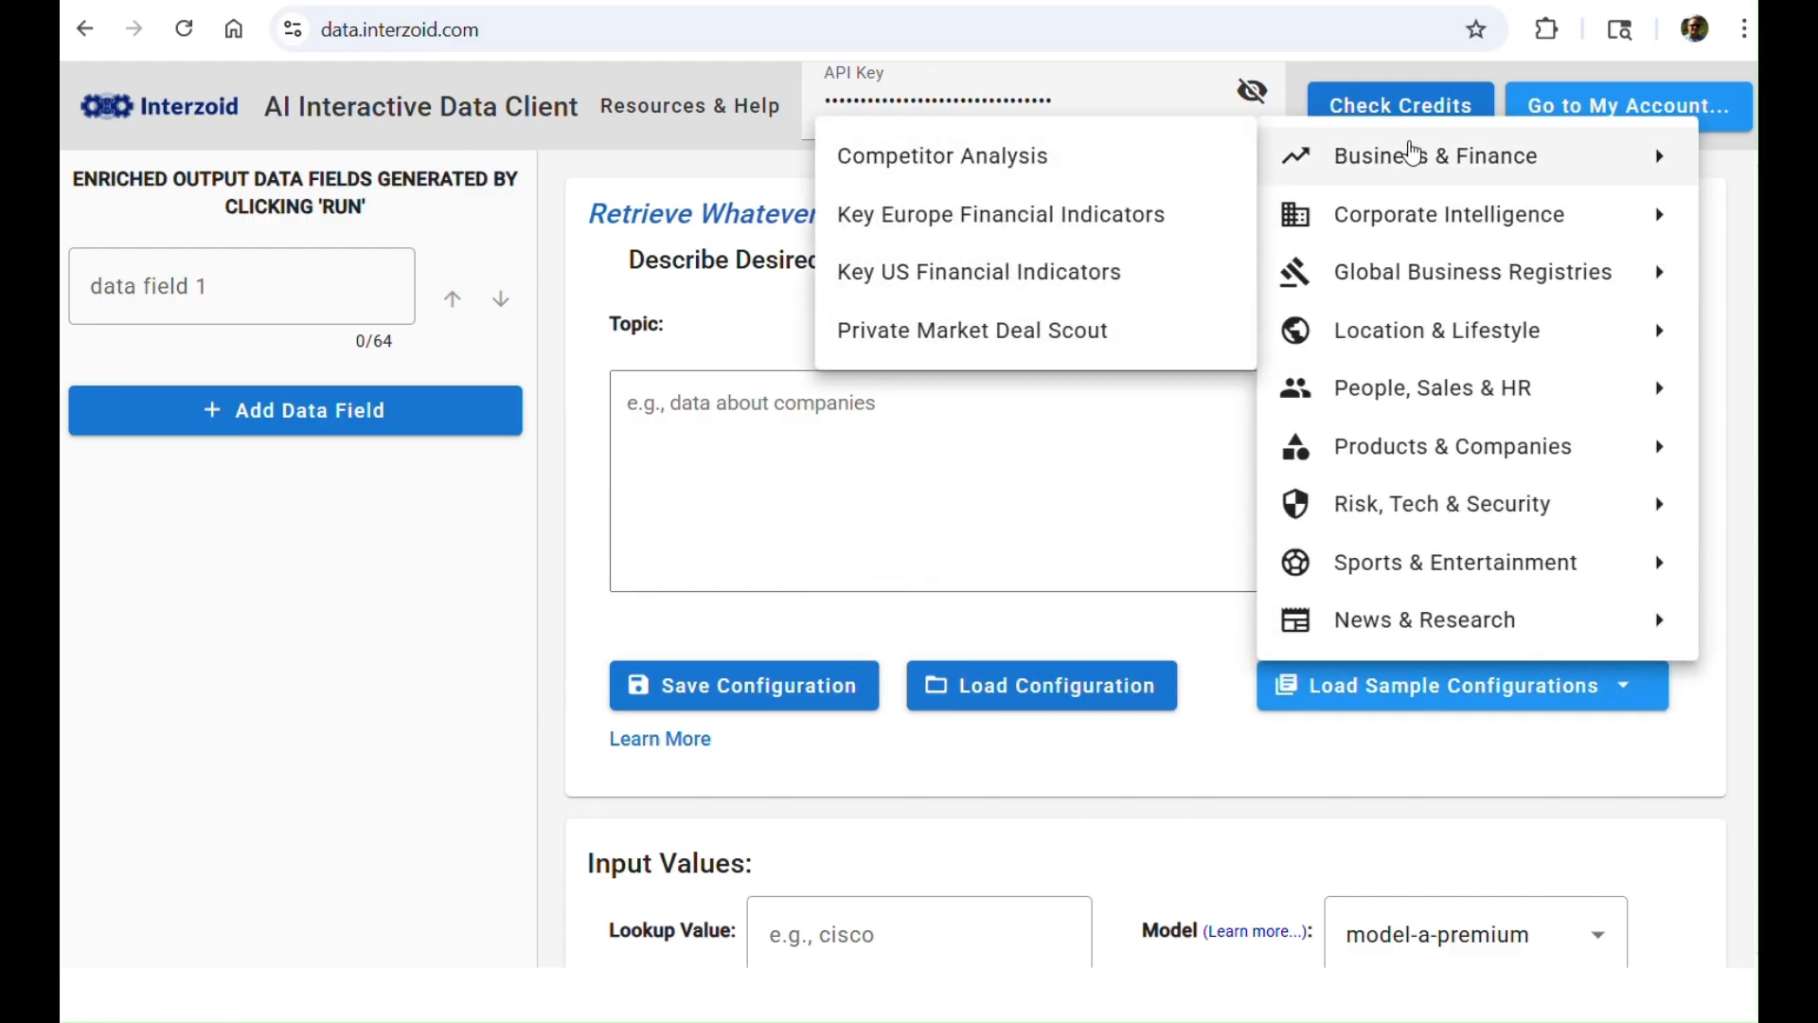
{"action": "left_click", "coordinate": [1001, 179]}
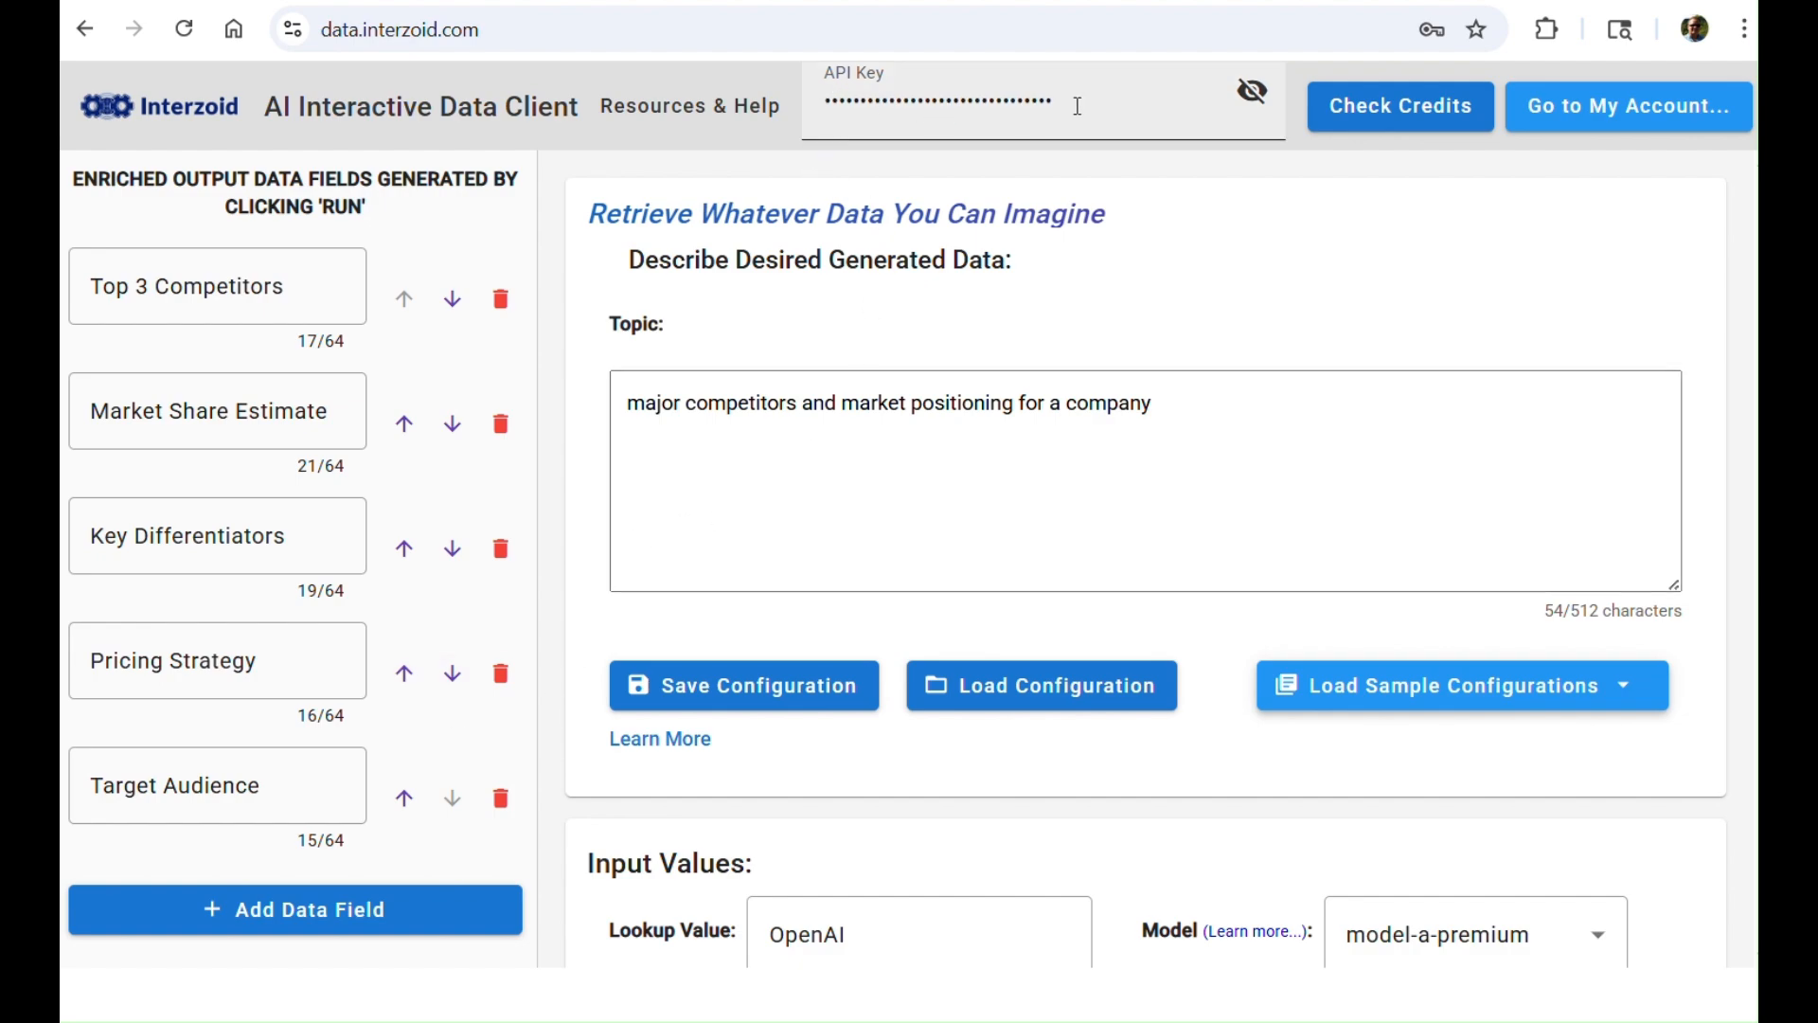
{"action": "left_click", "coordinate": [632, 115]}
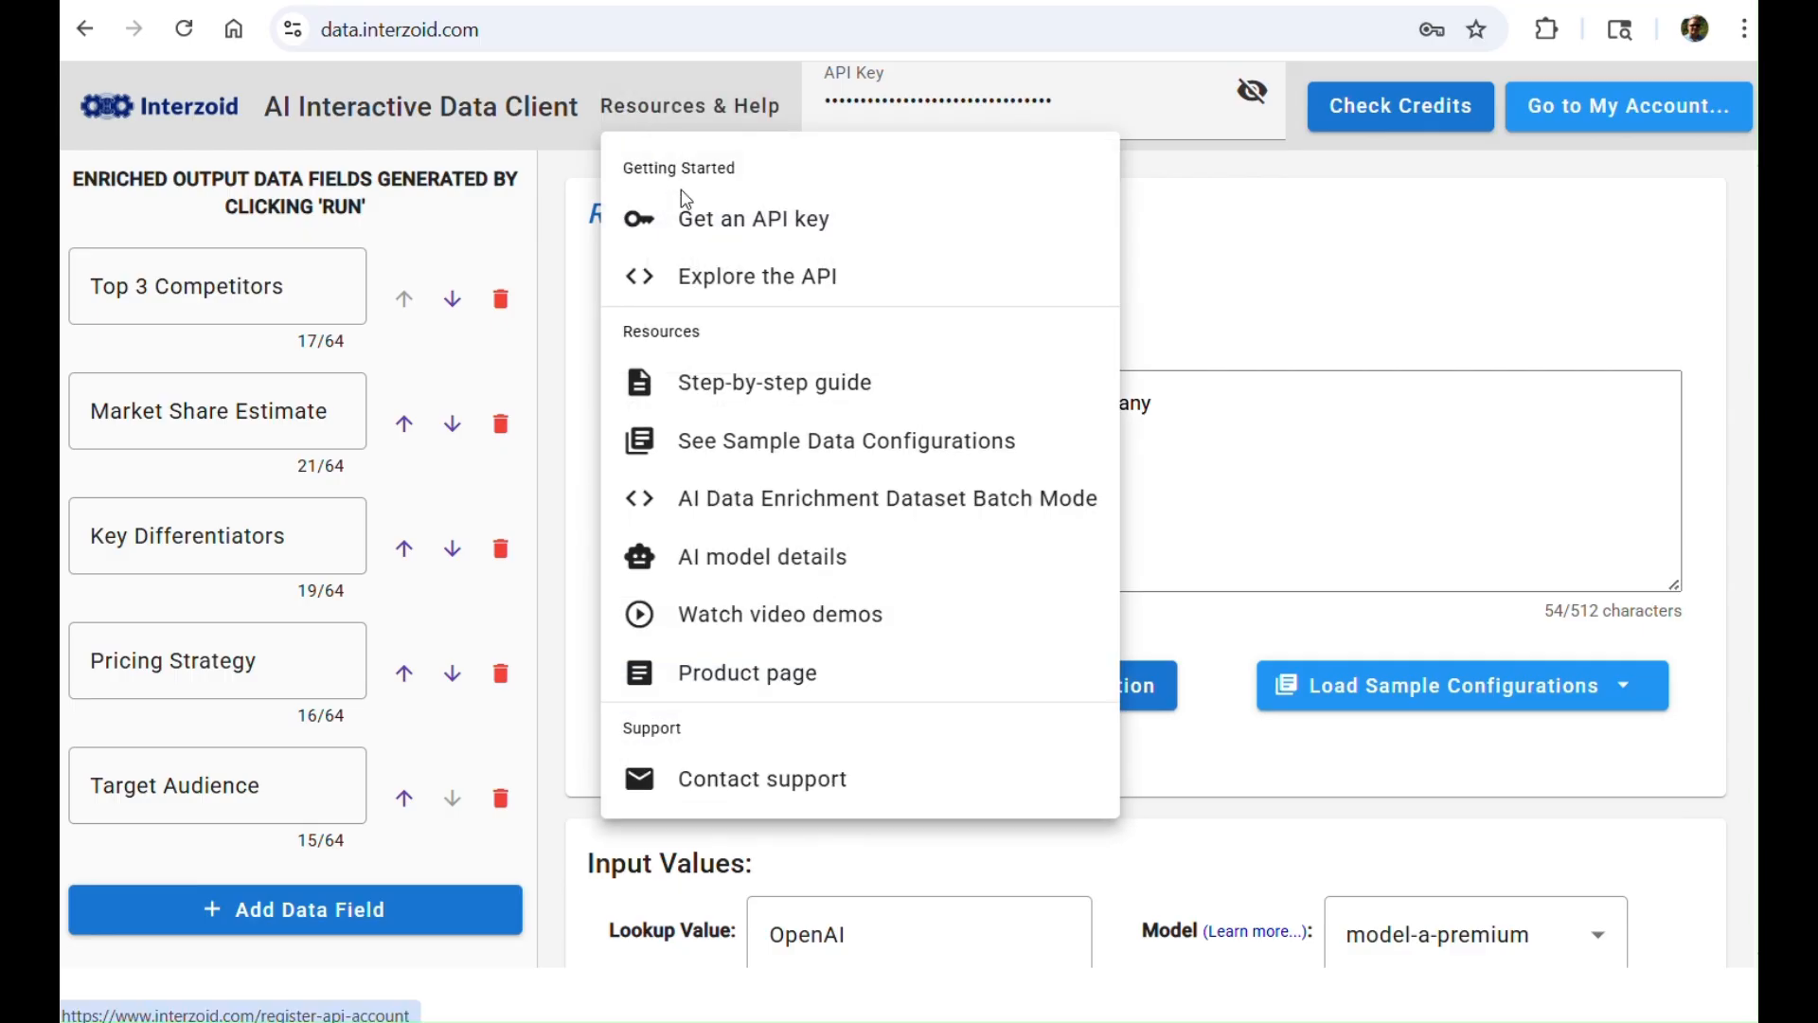
{"action": "left_click", "coordinate": [1242, 312]}
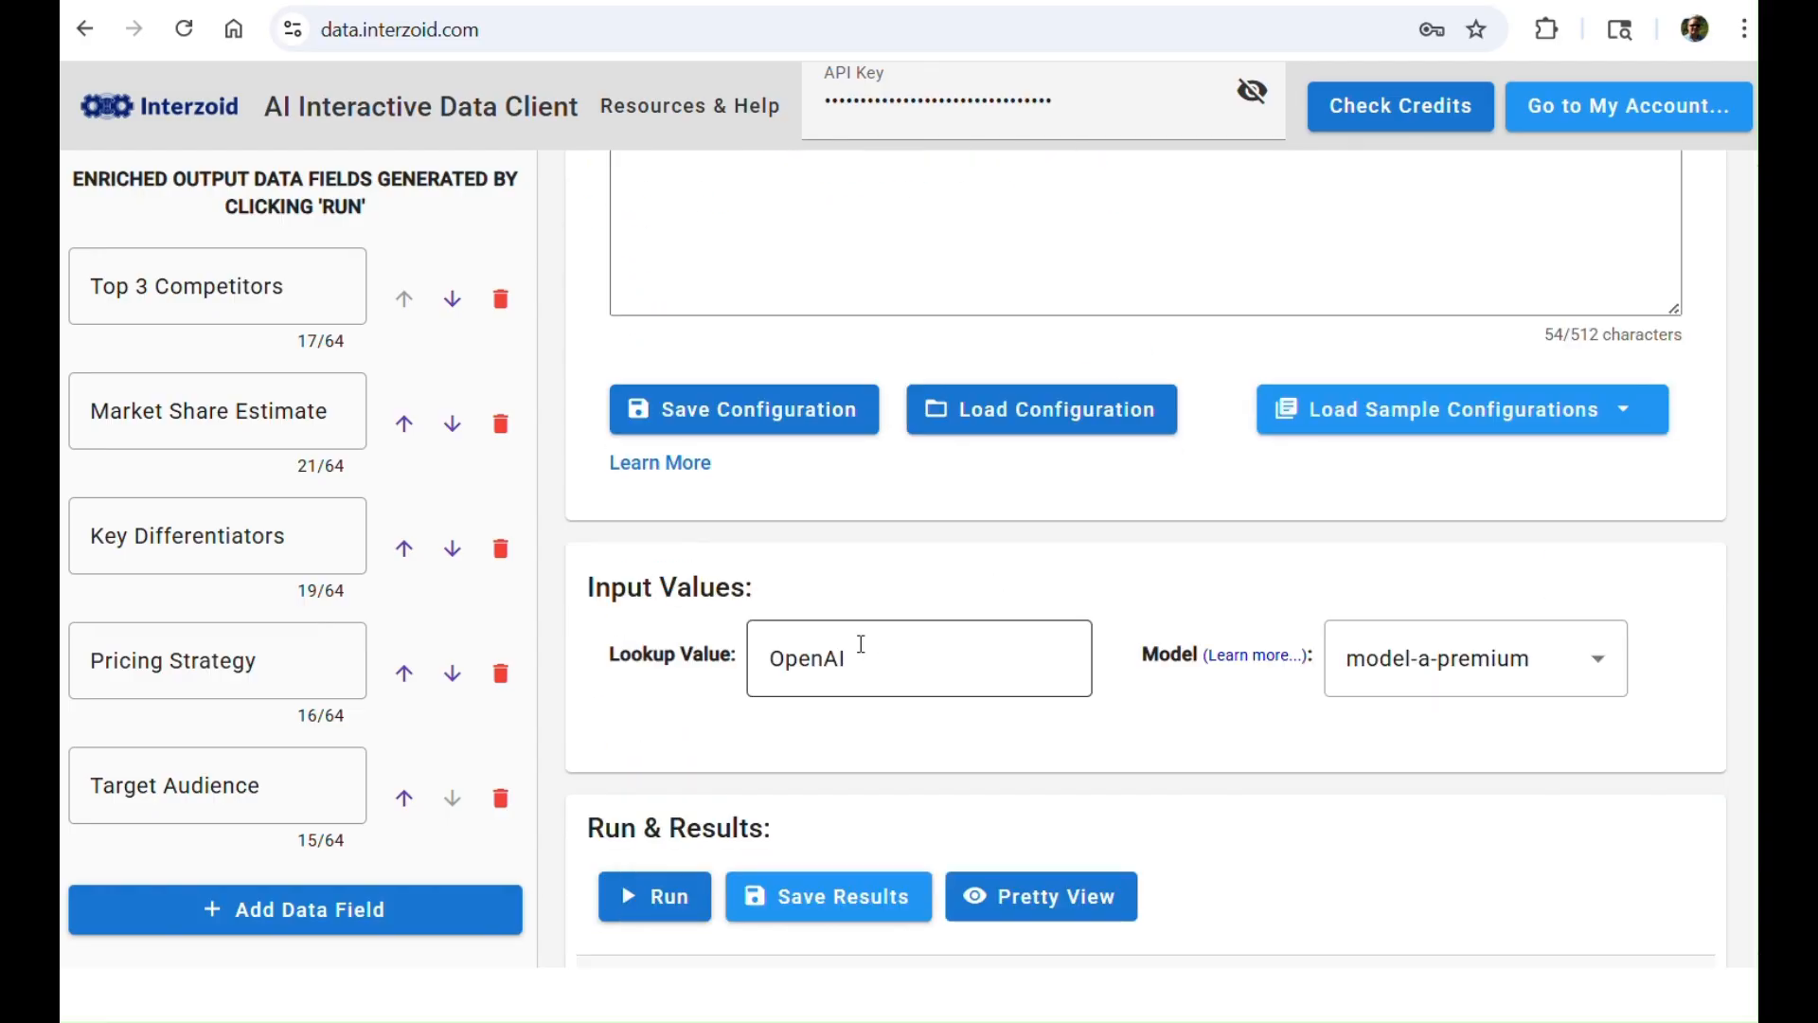
Step: Review the loaded configuration's available models, topic, output data fields and lookup value
{"action": "left_click", "coordinate": [1599, 659]}
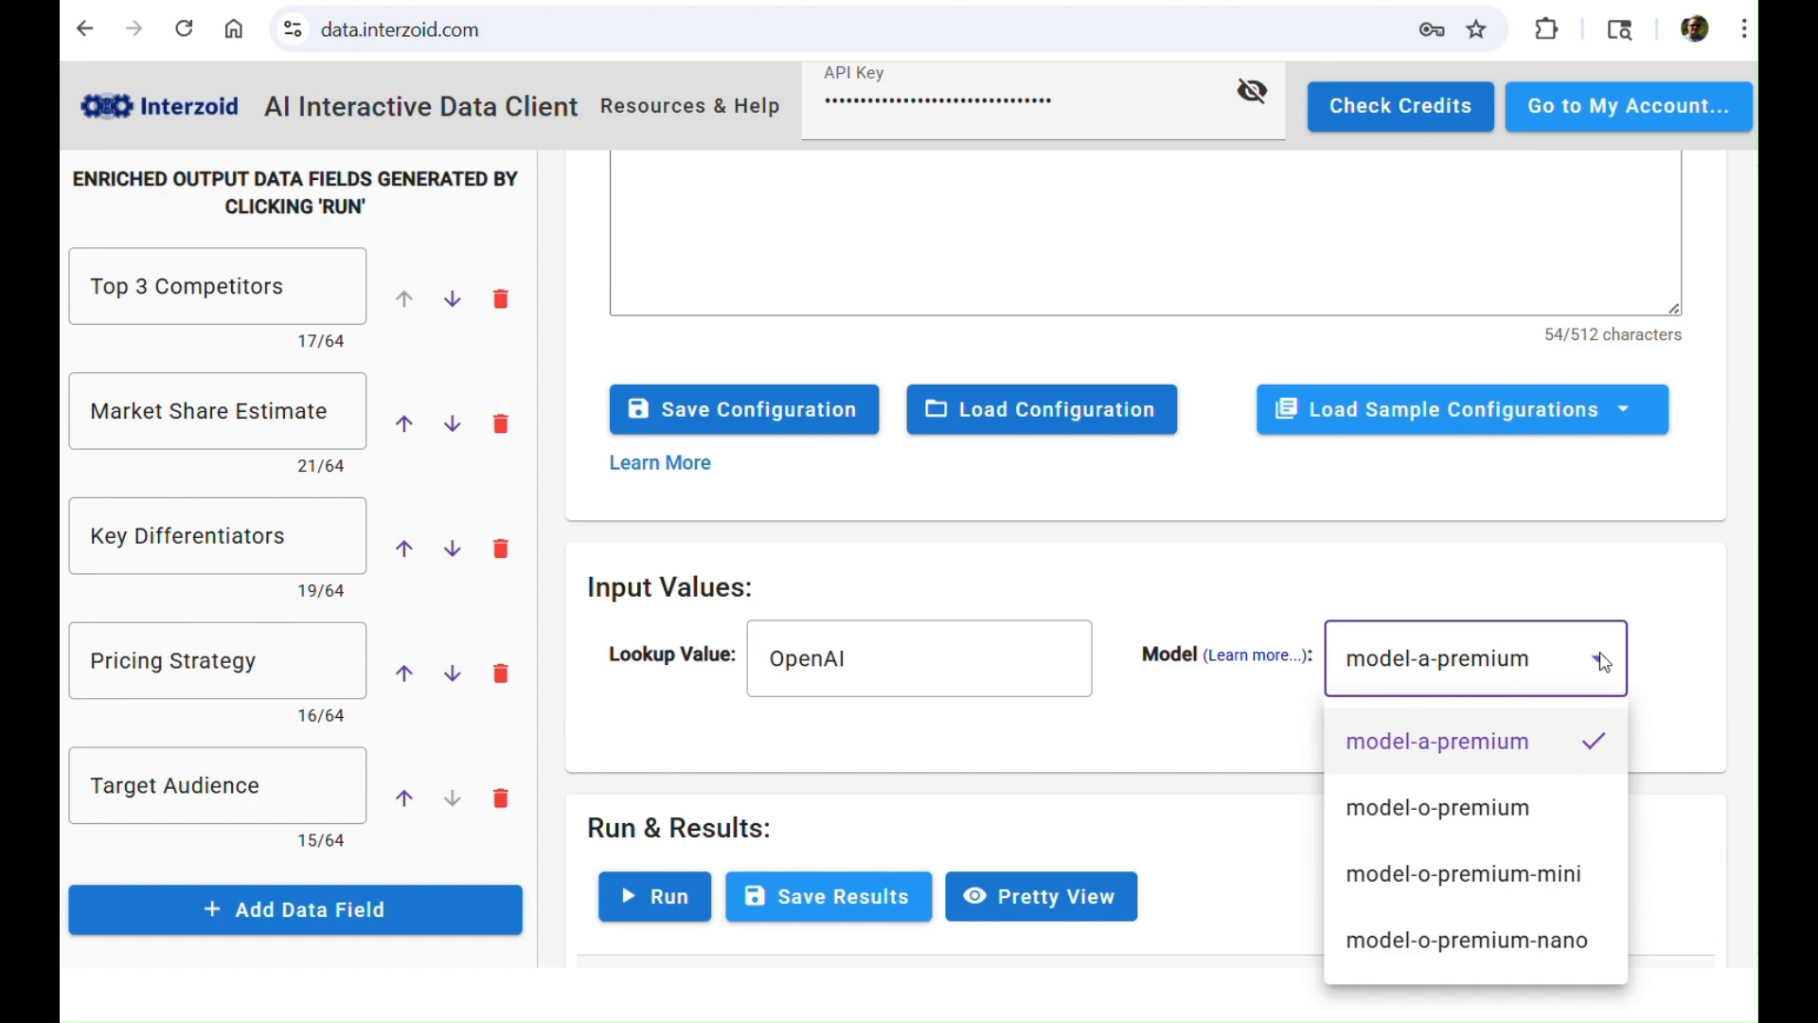
{"action": "left_click", "coordinate": [1264, 574]}
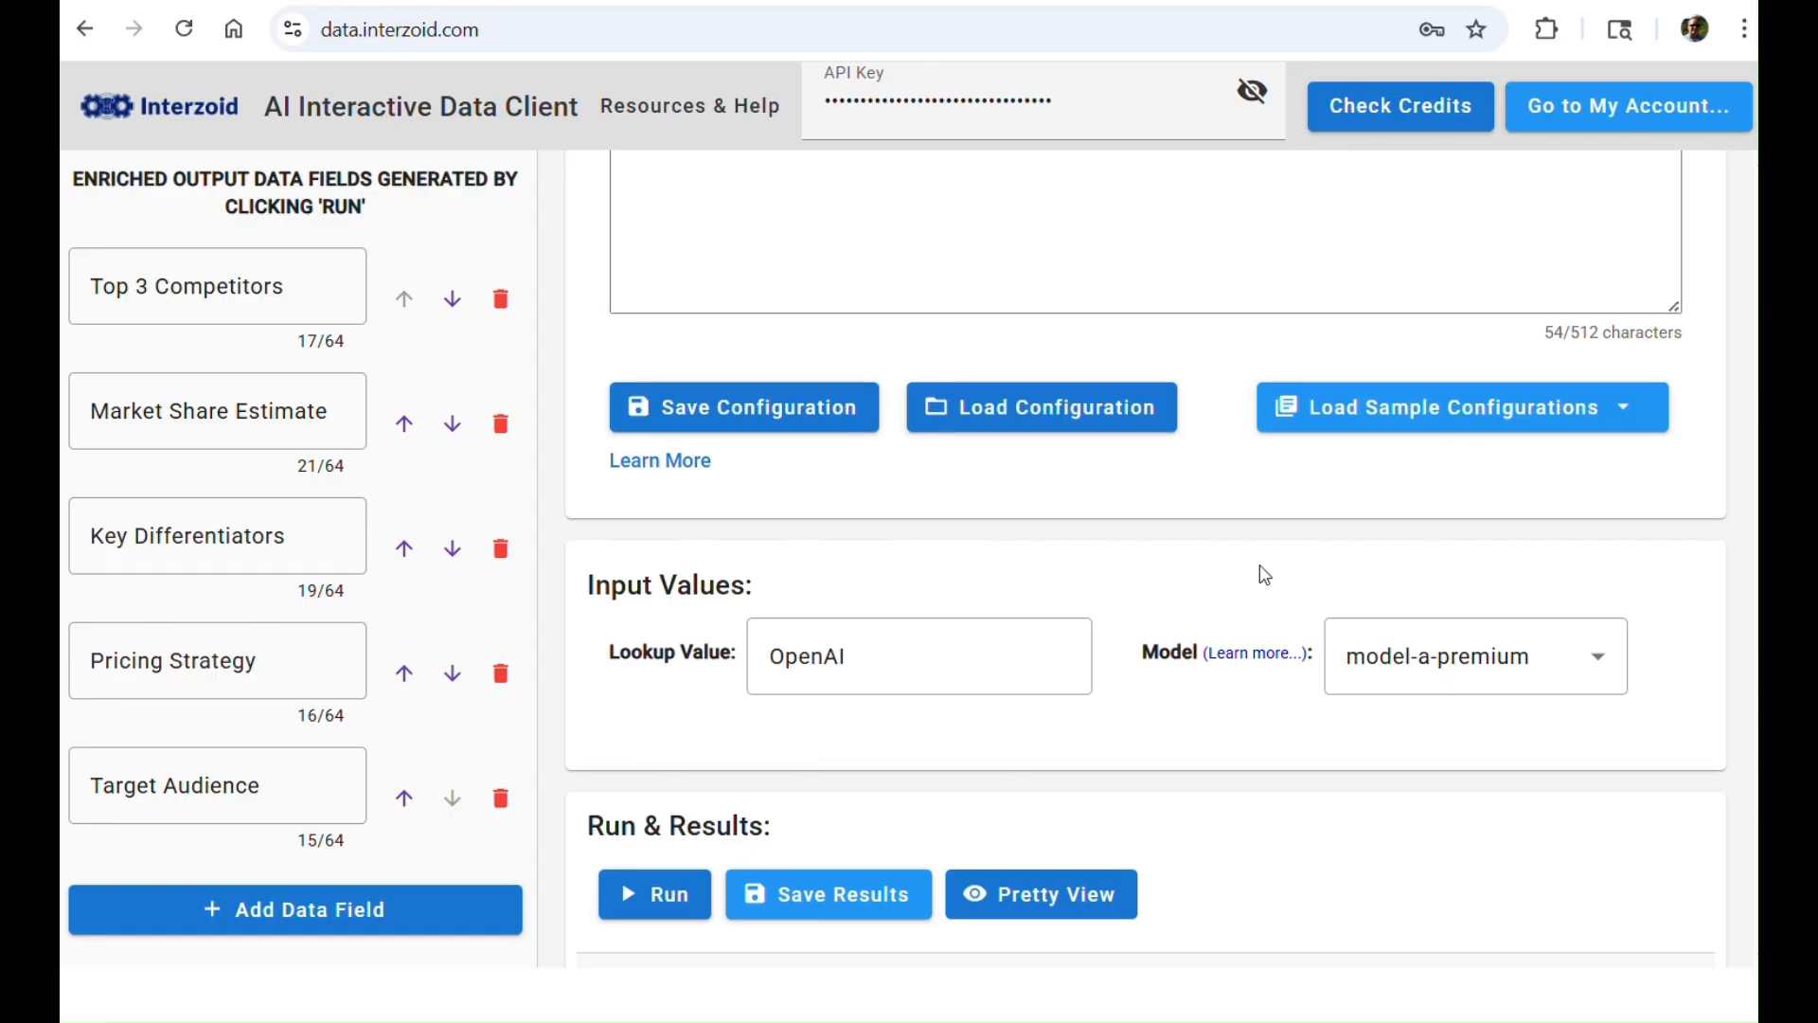
{"action": "scroll", "coordinate": [1265, 574], "scroll_direction": "down", "scroll_amount": 1}
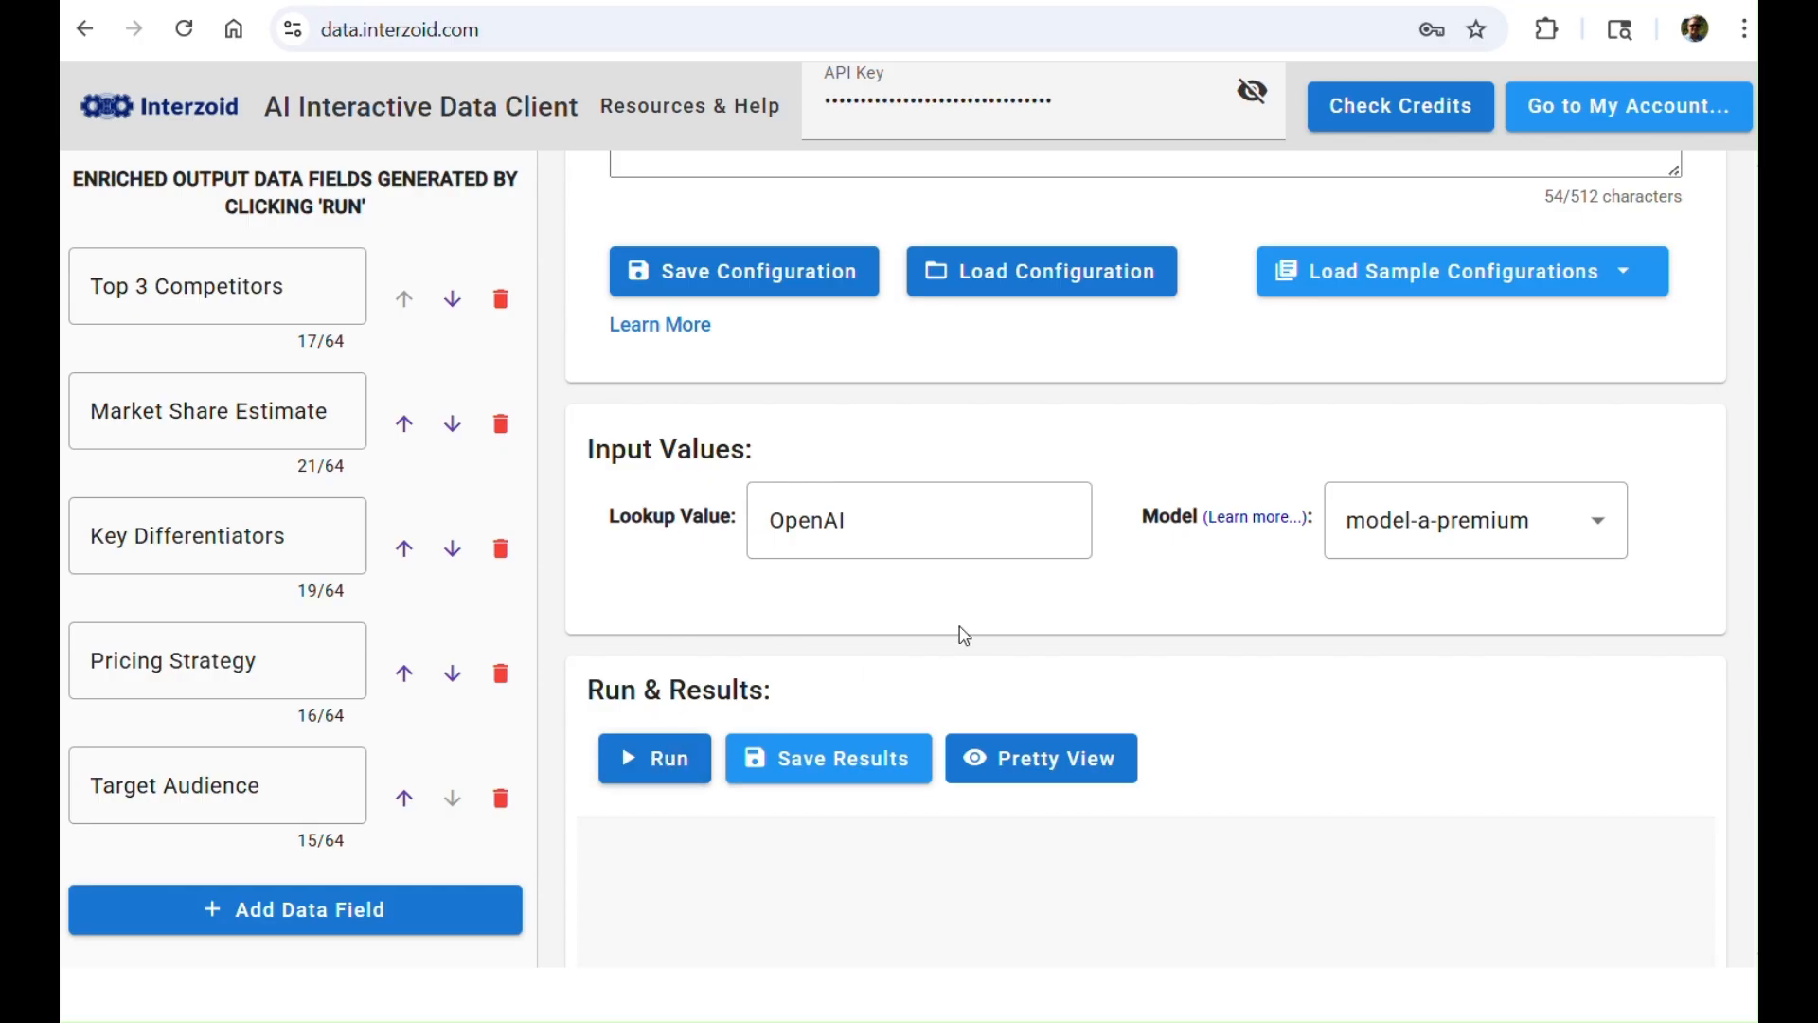
{"action": "scroll", "coordinate": [963, 629], "scroll_direction": "up", "scroll_amount": 1}
{"action": "scroll", "coordinate": [962, 623], "scroll_direction": "up", "scroll_amount": 2}
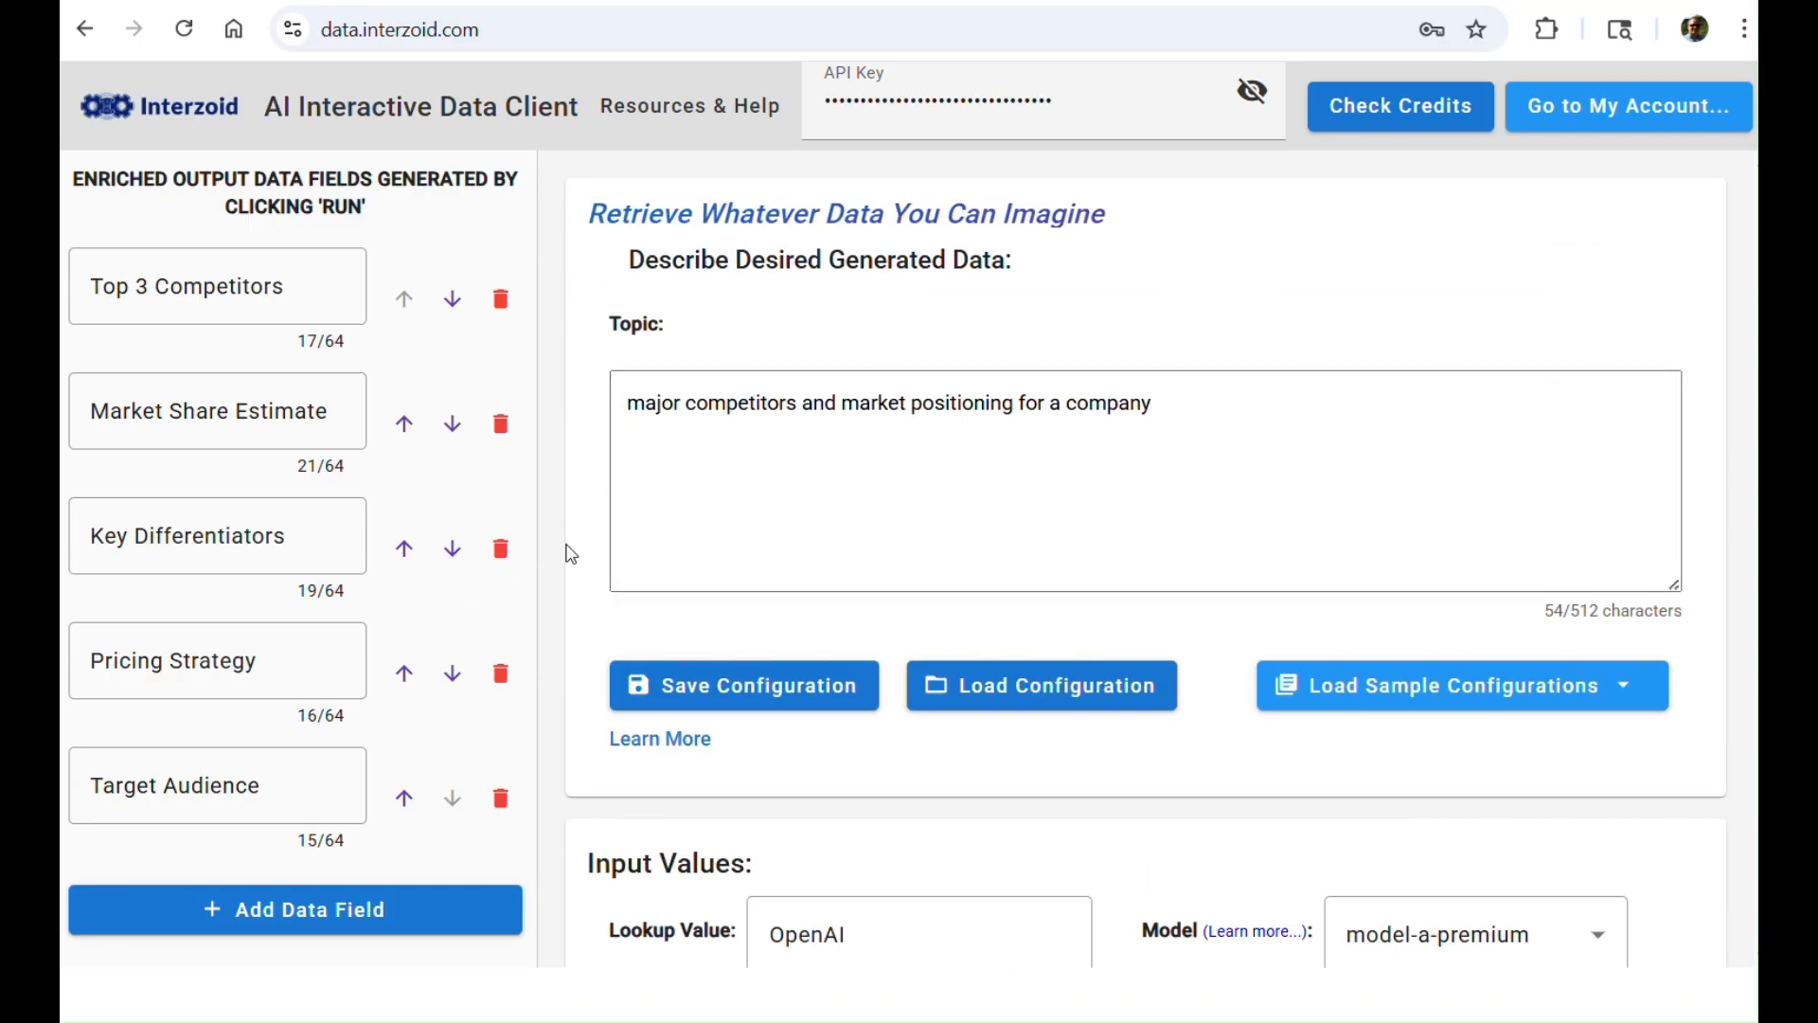
{"action": "scroll", "coordinate": [570, 540], "scroll_direction": "down", "scroll_amount": 2}
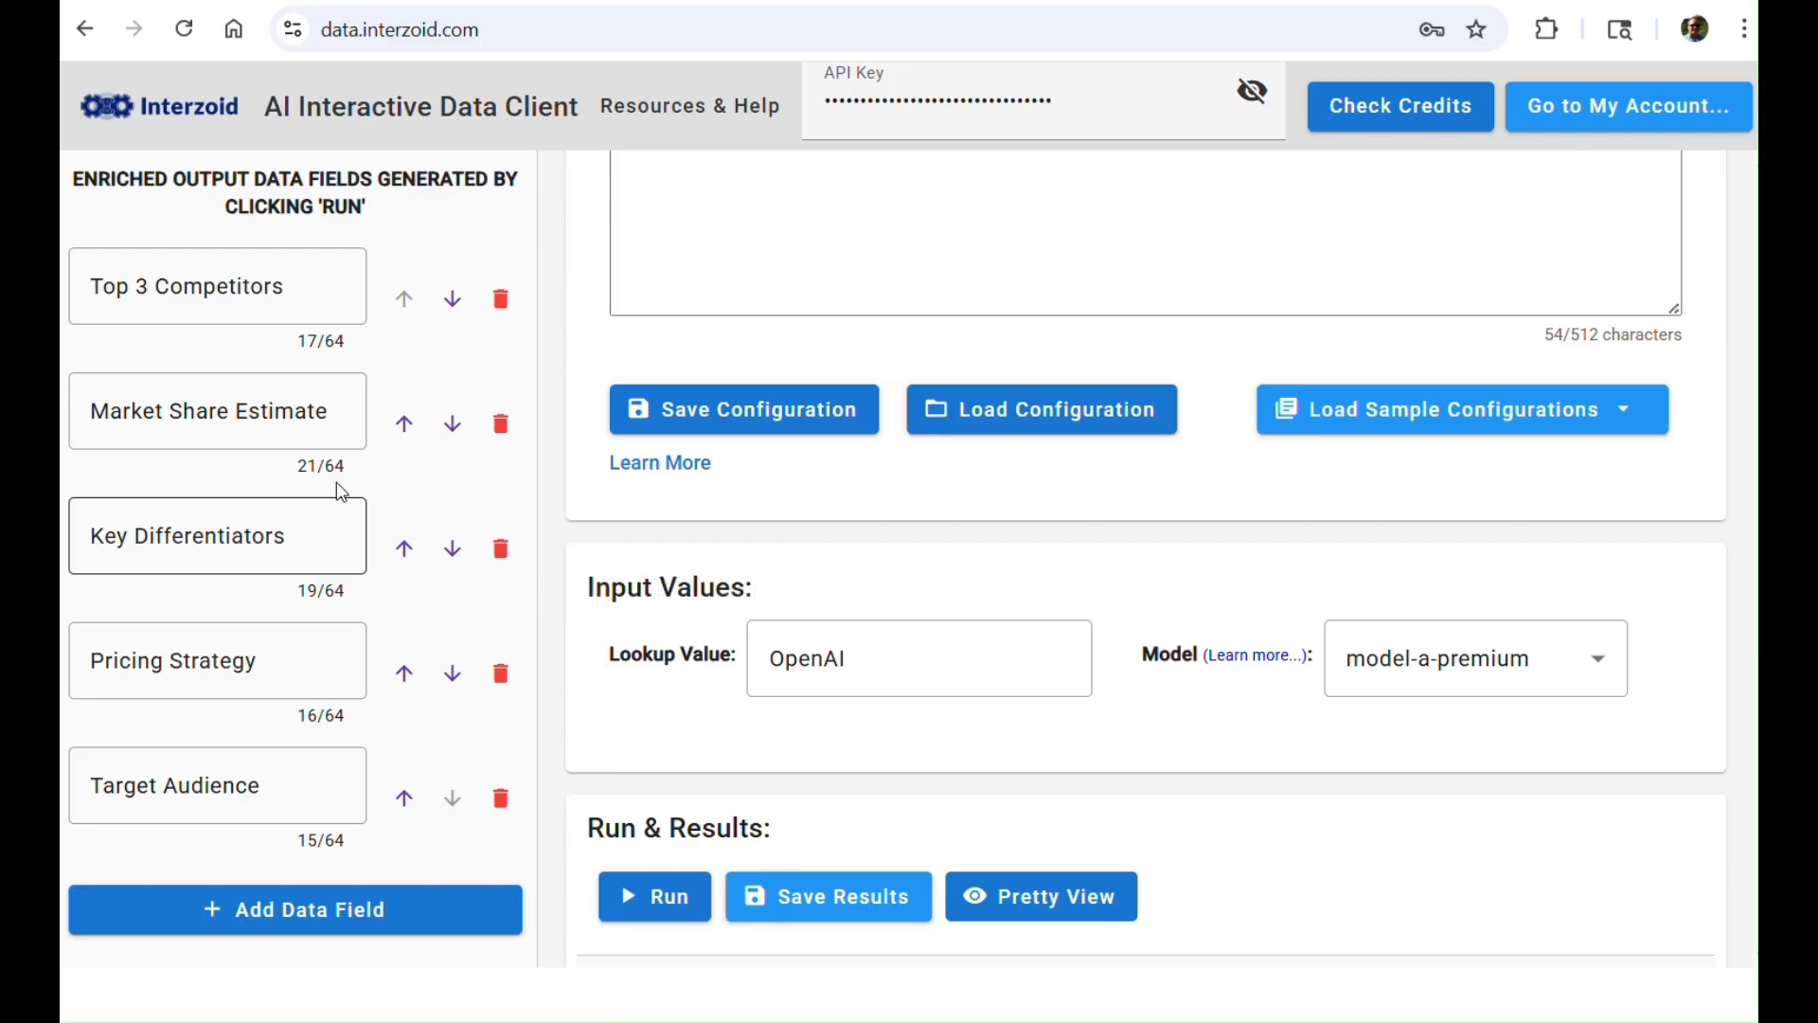
{"action": "scroll", "coordinate": [604, 698], "scroll_direction": "up", "scroll_amount": 1}
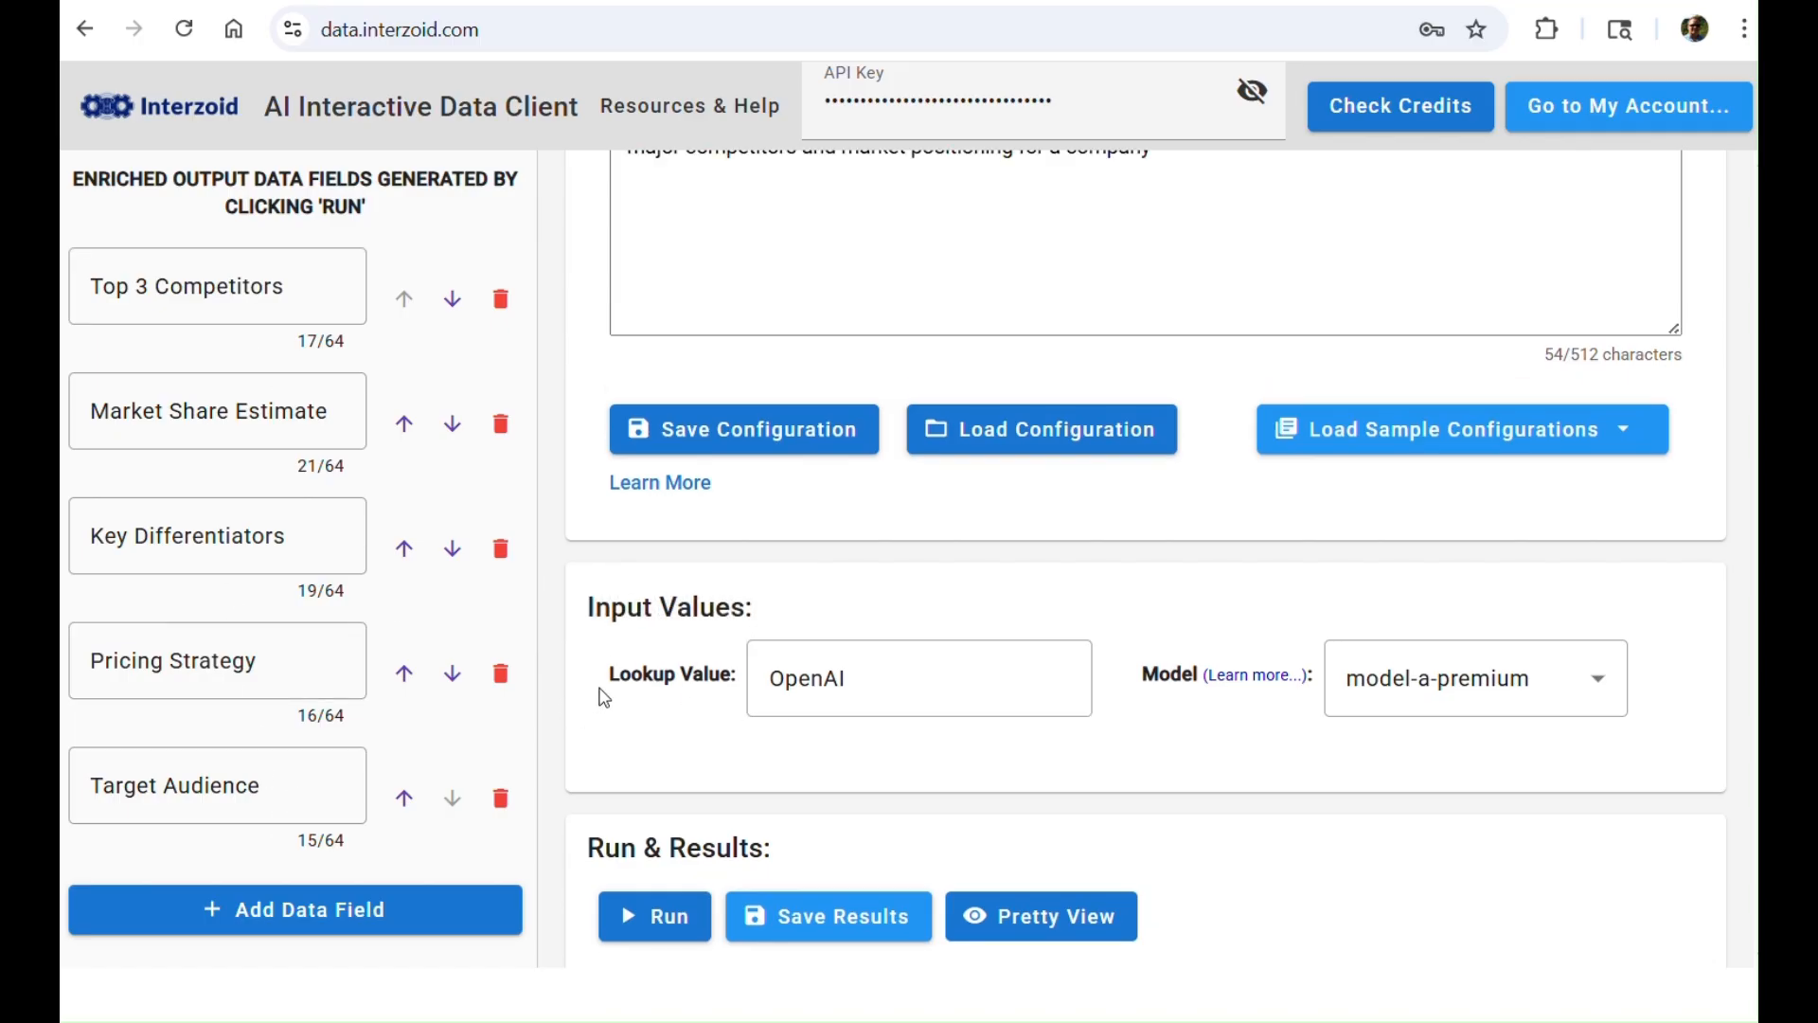
{"action": "scroll", "coordinate": [604, 698], "scroll_direction": "up", "scroll_amount": 2}
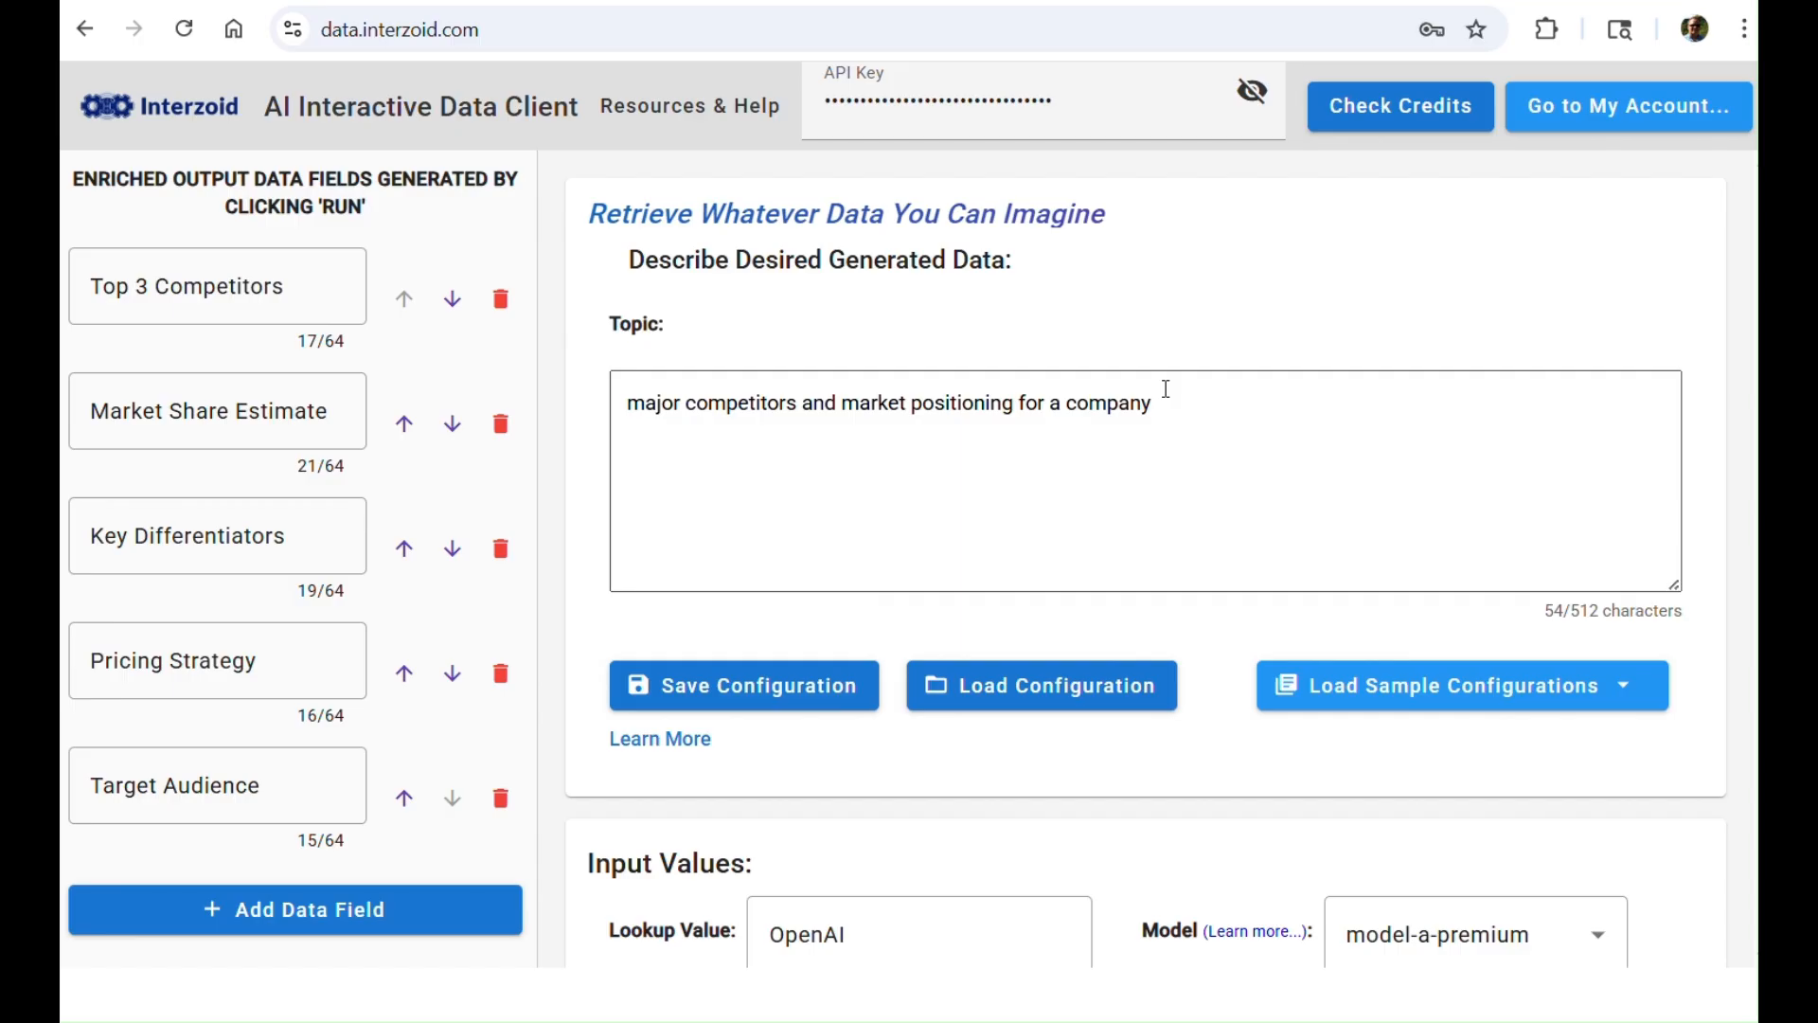
{"action": "scroll", "coordinate": [682, 957], "scroll_direction": "down", "scroll_amount": 3}
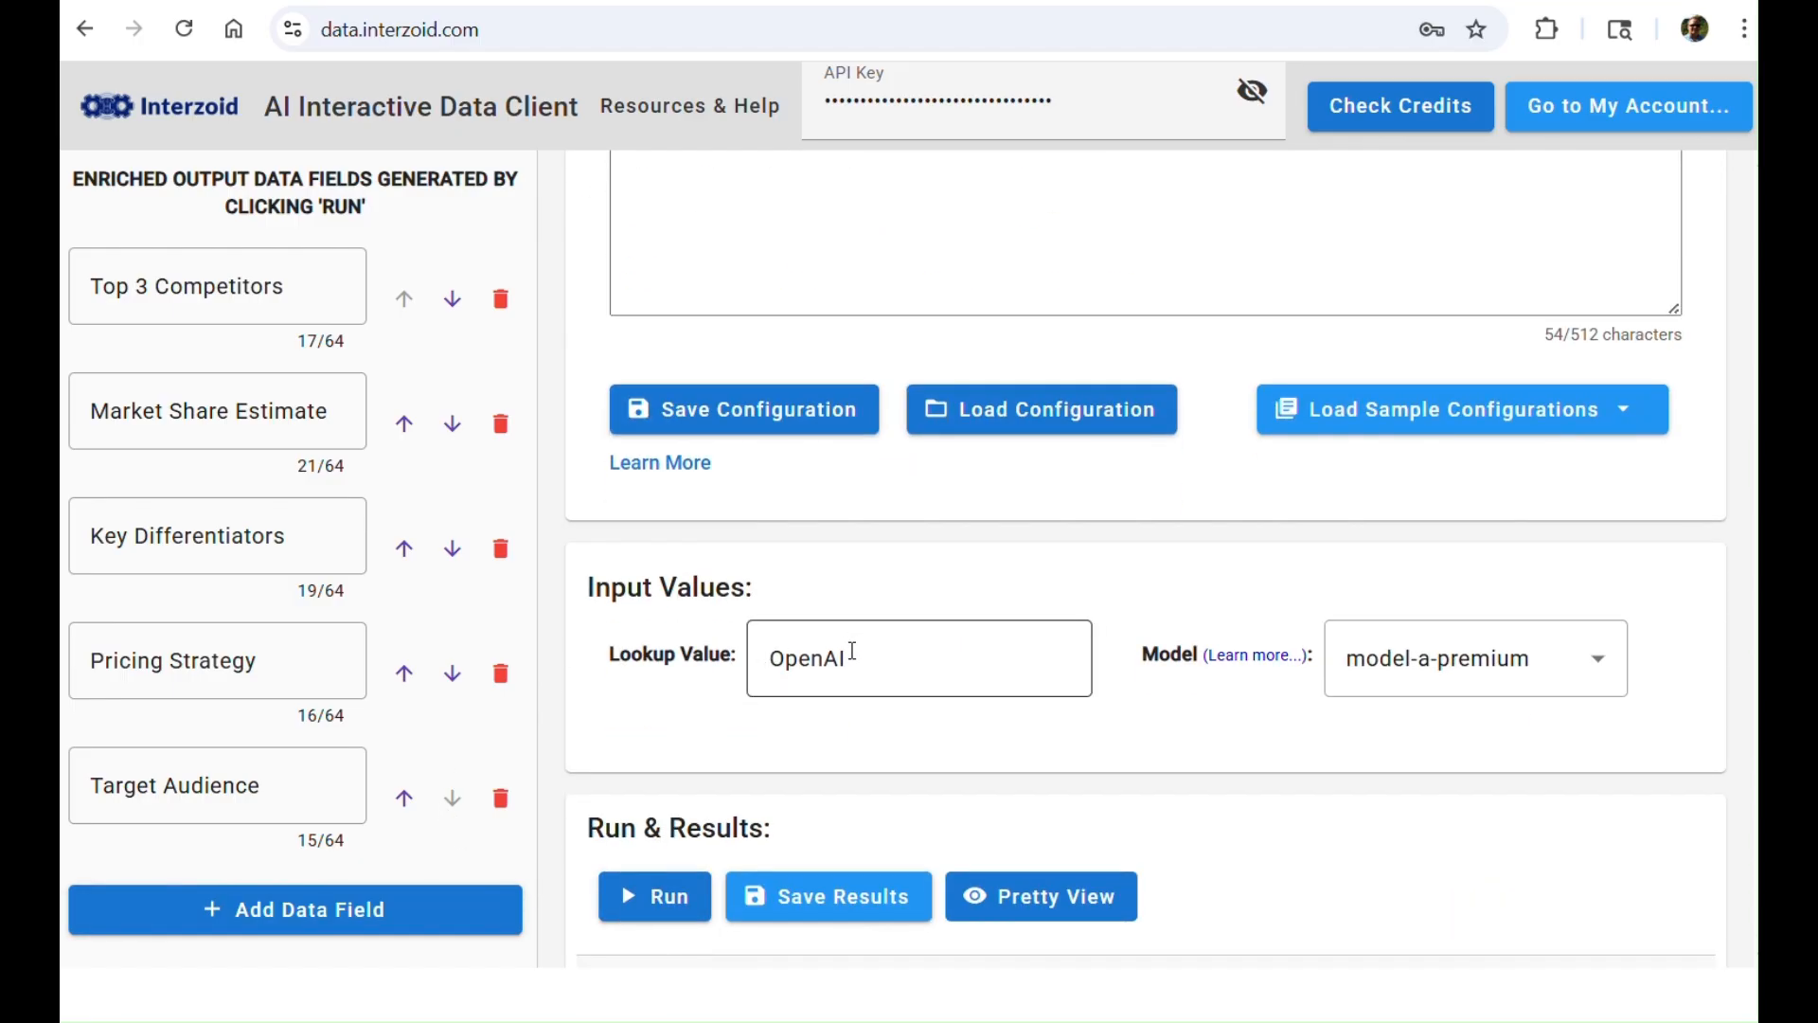
Step: Run the competitor analysis for the lookup value OpenAI and bring up its results
{"action": "left_click", "coordinate": [653, 905]}
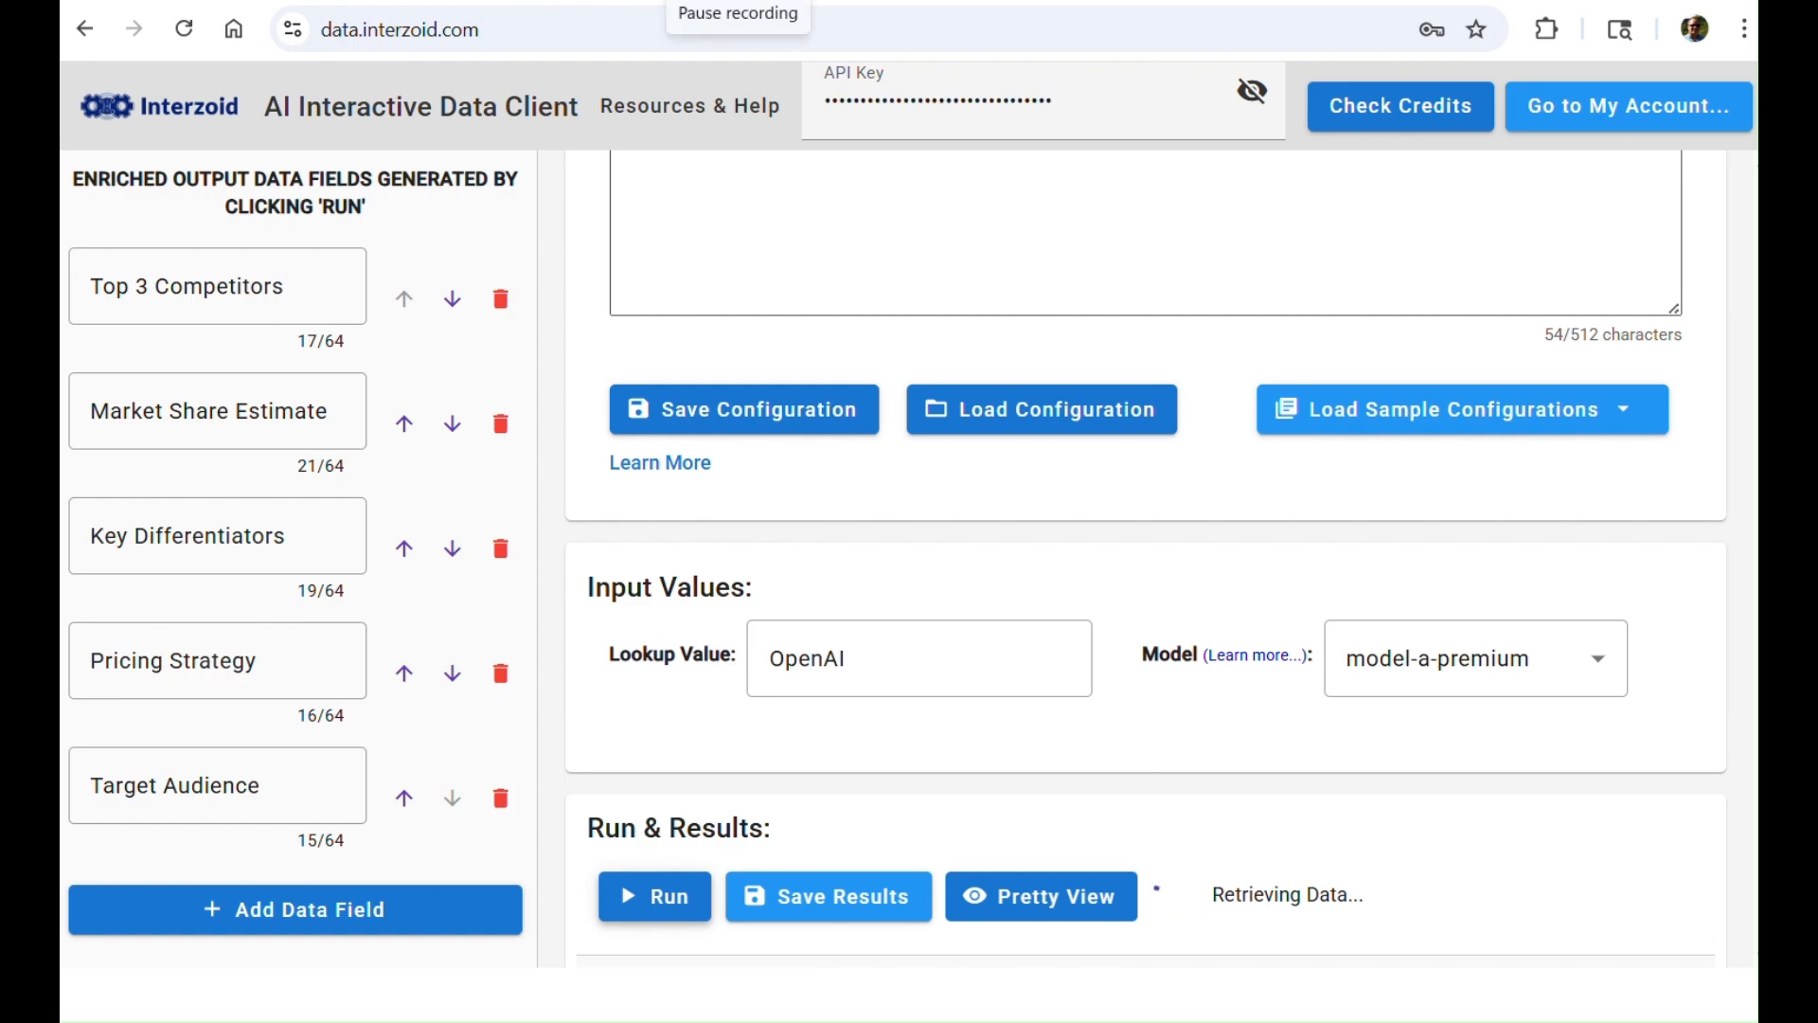
{"action": "scroll", "coordinate": [695, 296], "scroll_direction": "down", "scroll_amount": 3}
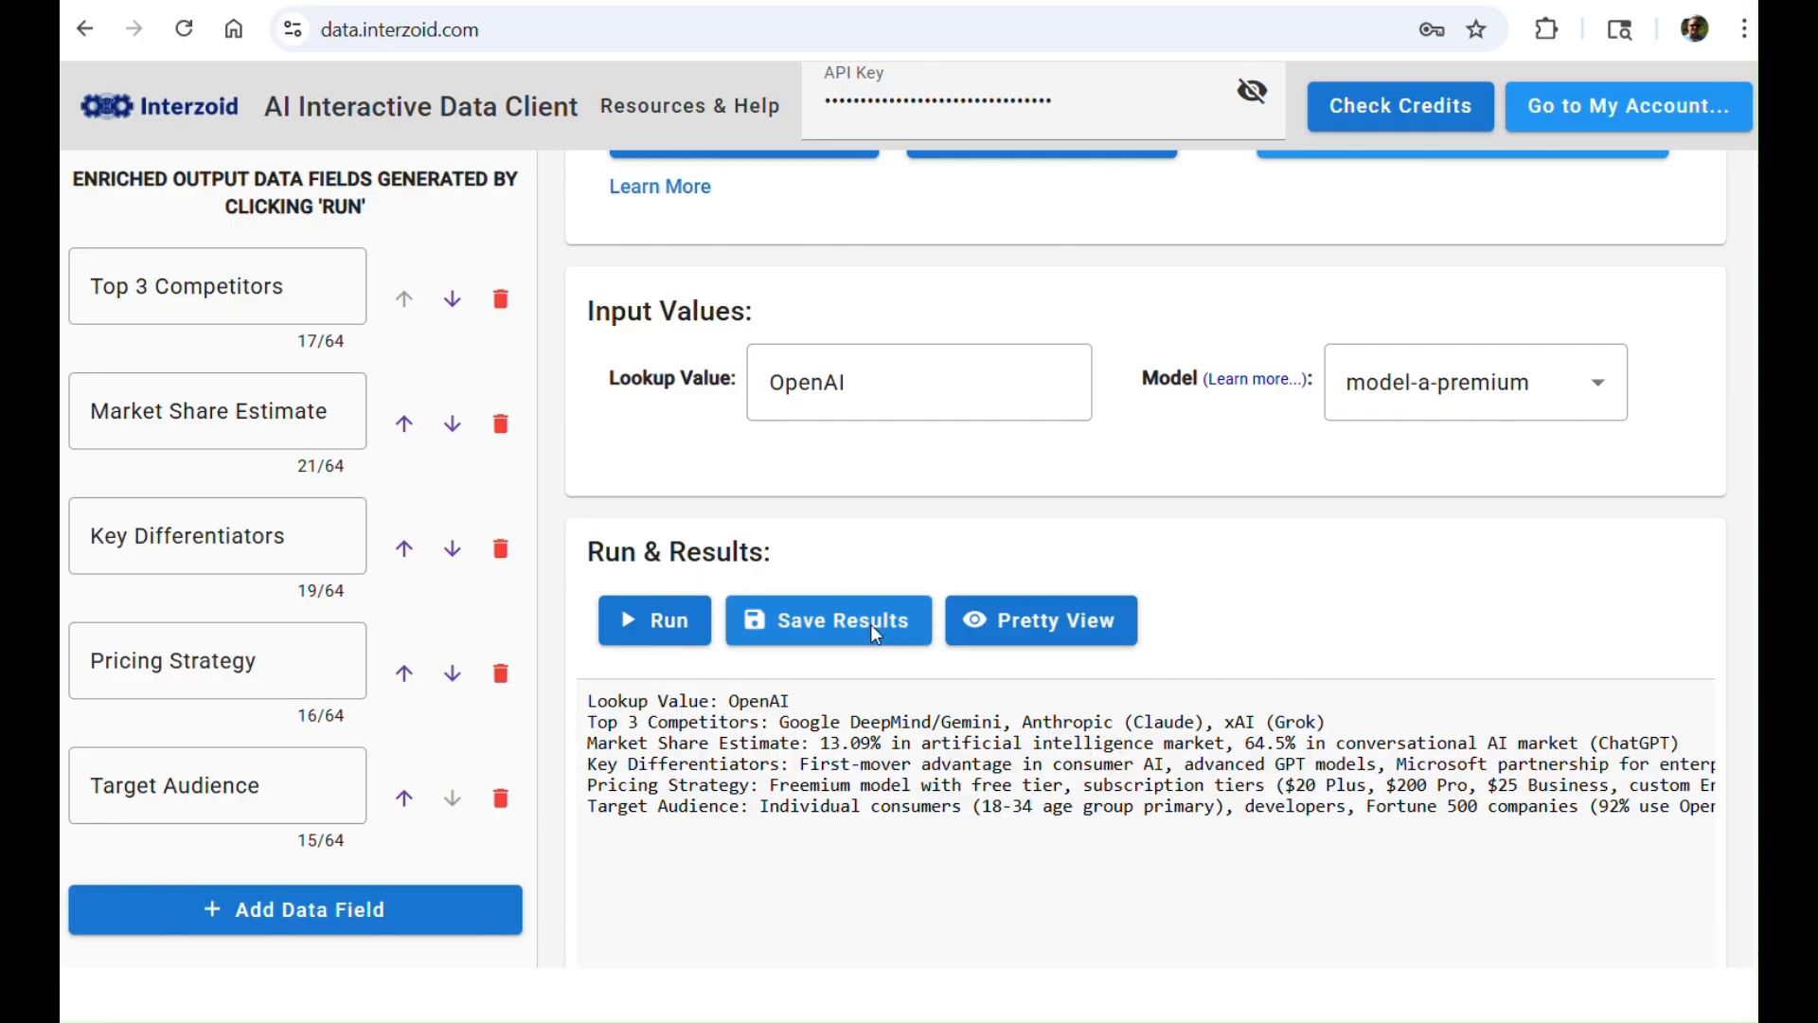
Step: Read through all result fields of the OpenAI lookup in Pretty View, from competitors to target audience, and close it
{"action": "left_click", "coordinate": [1065, 621]}
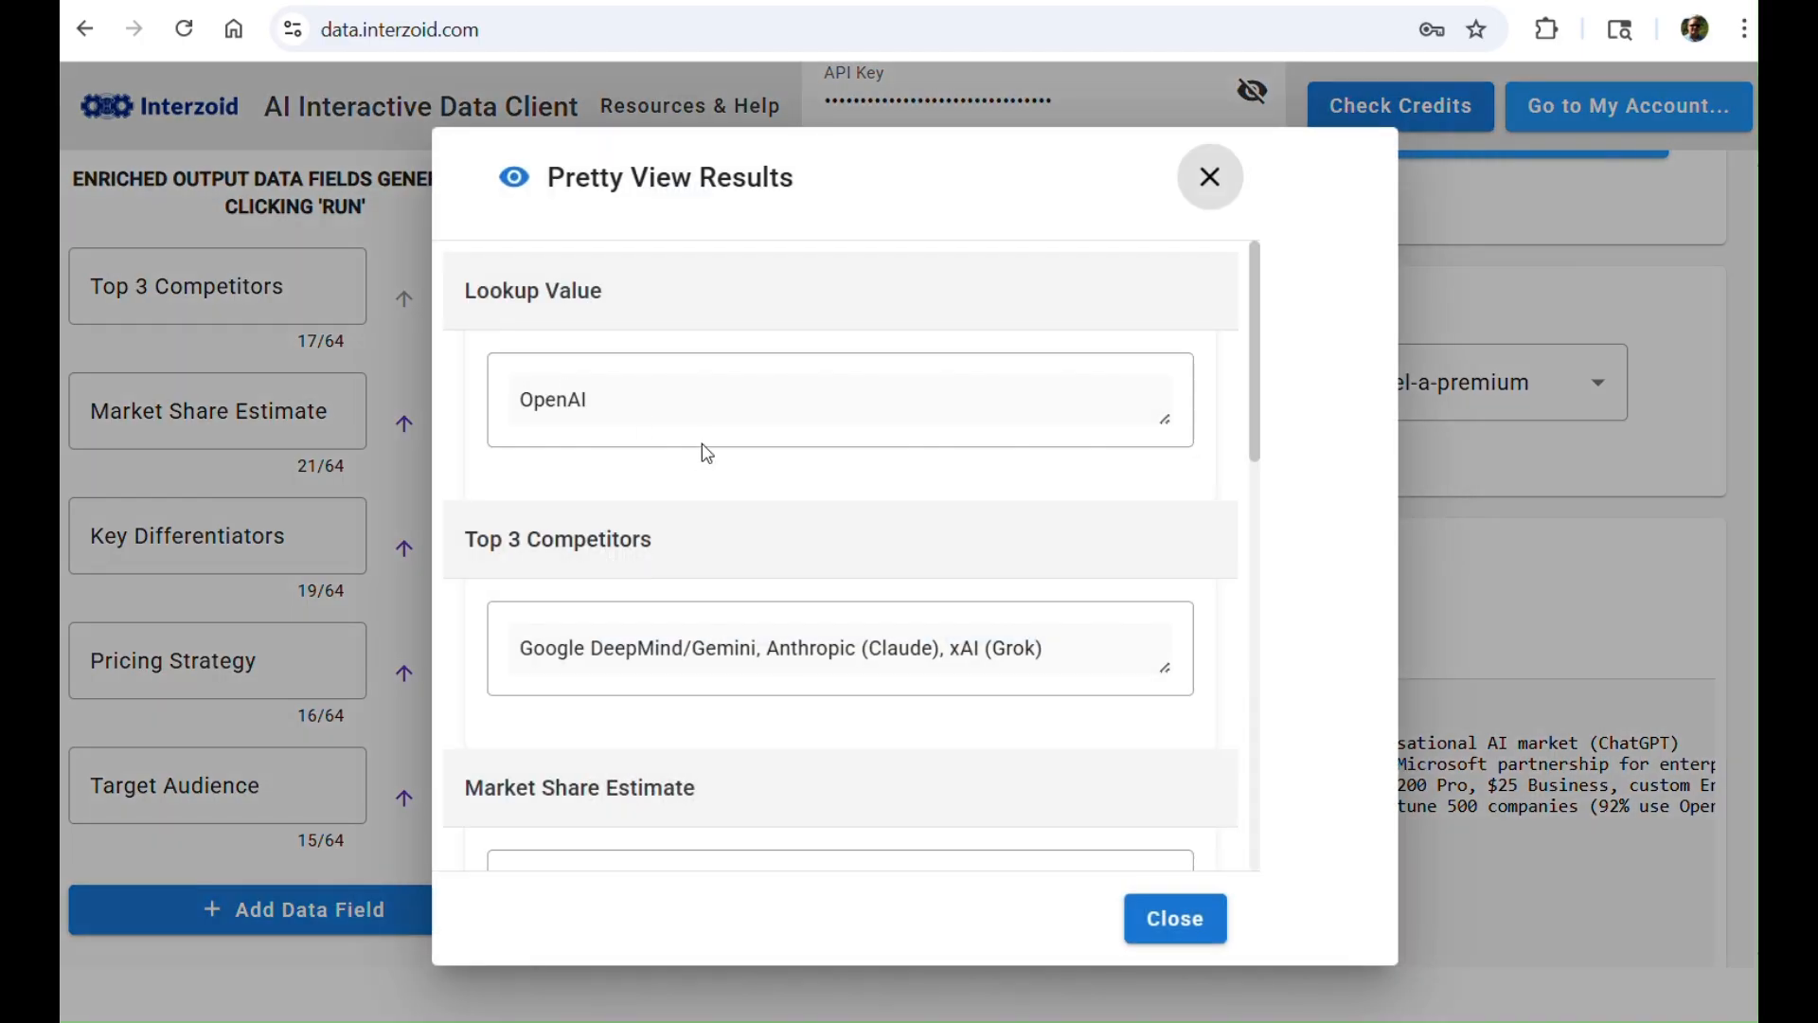
{"action": "scroll", "coordinate": [664, 457], "scroll_direction": "down", "scroll_amount": 1}
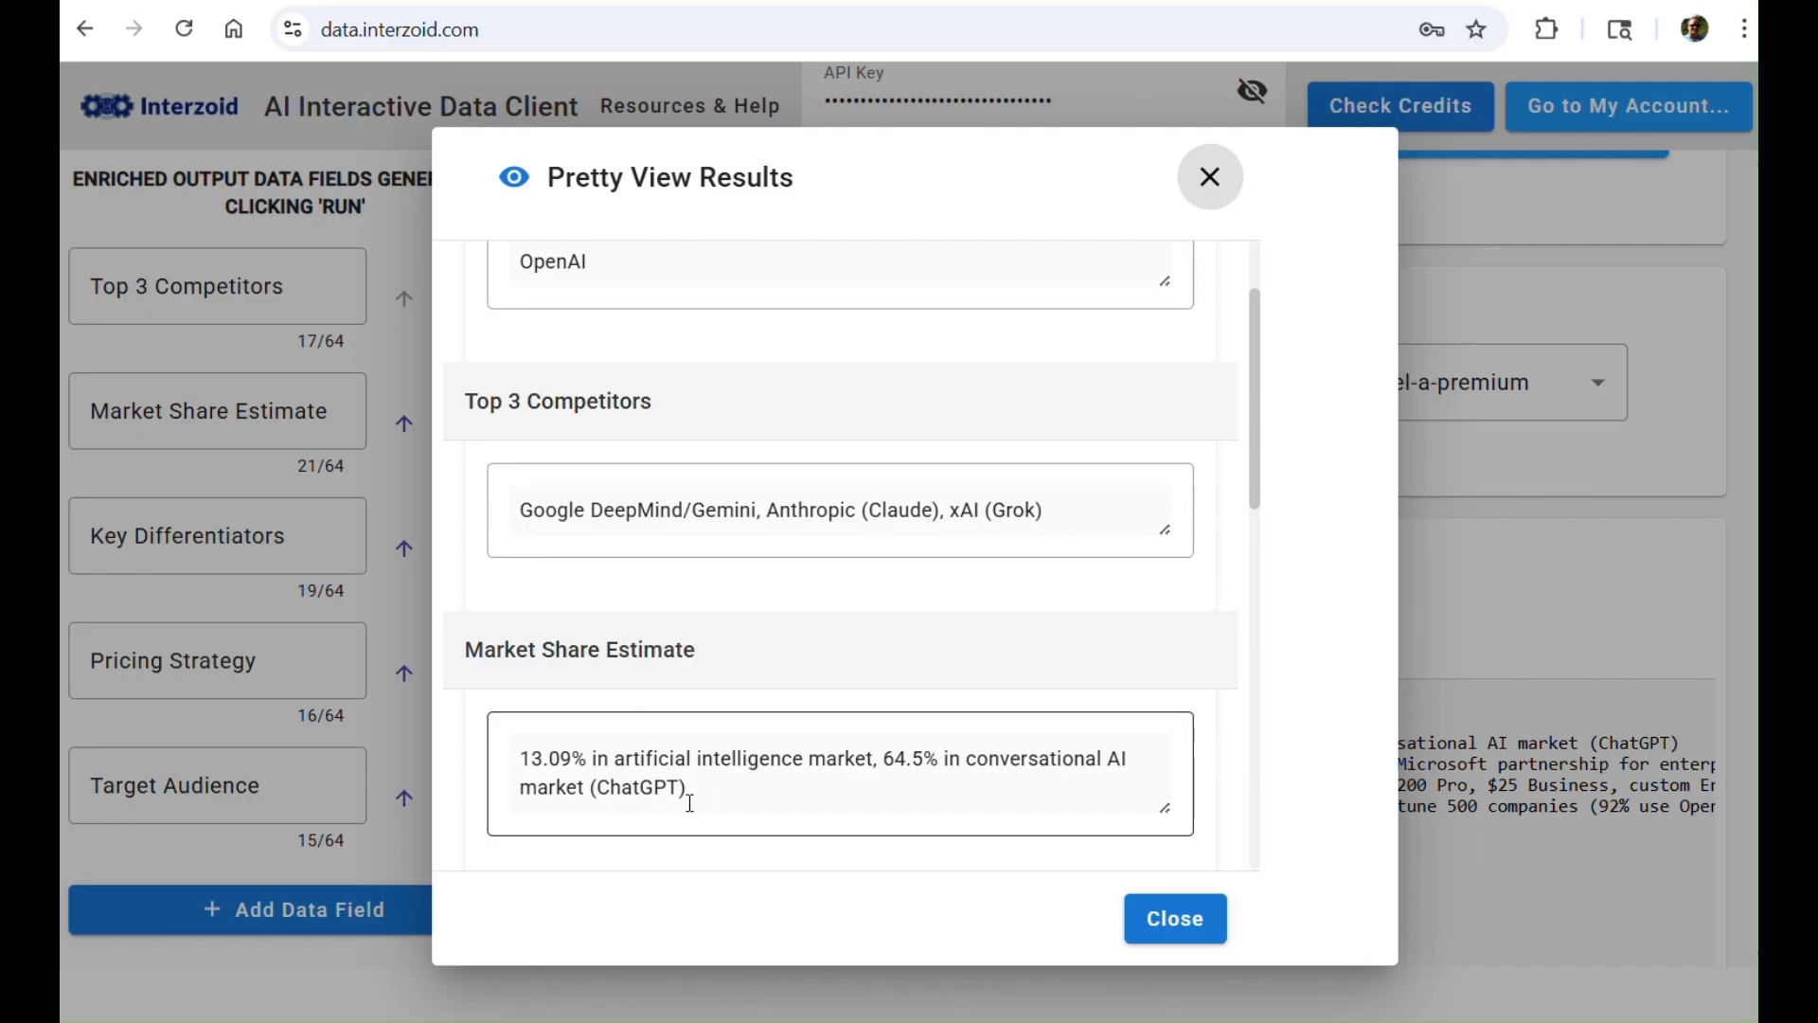
{"action": "scroll", "coordinate": [719, 775], "scroll_direction": "down", "scroll_amount": 5}
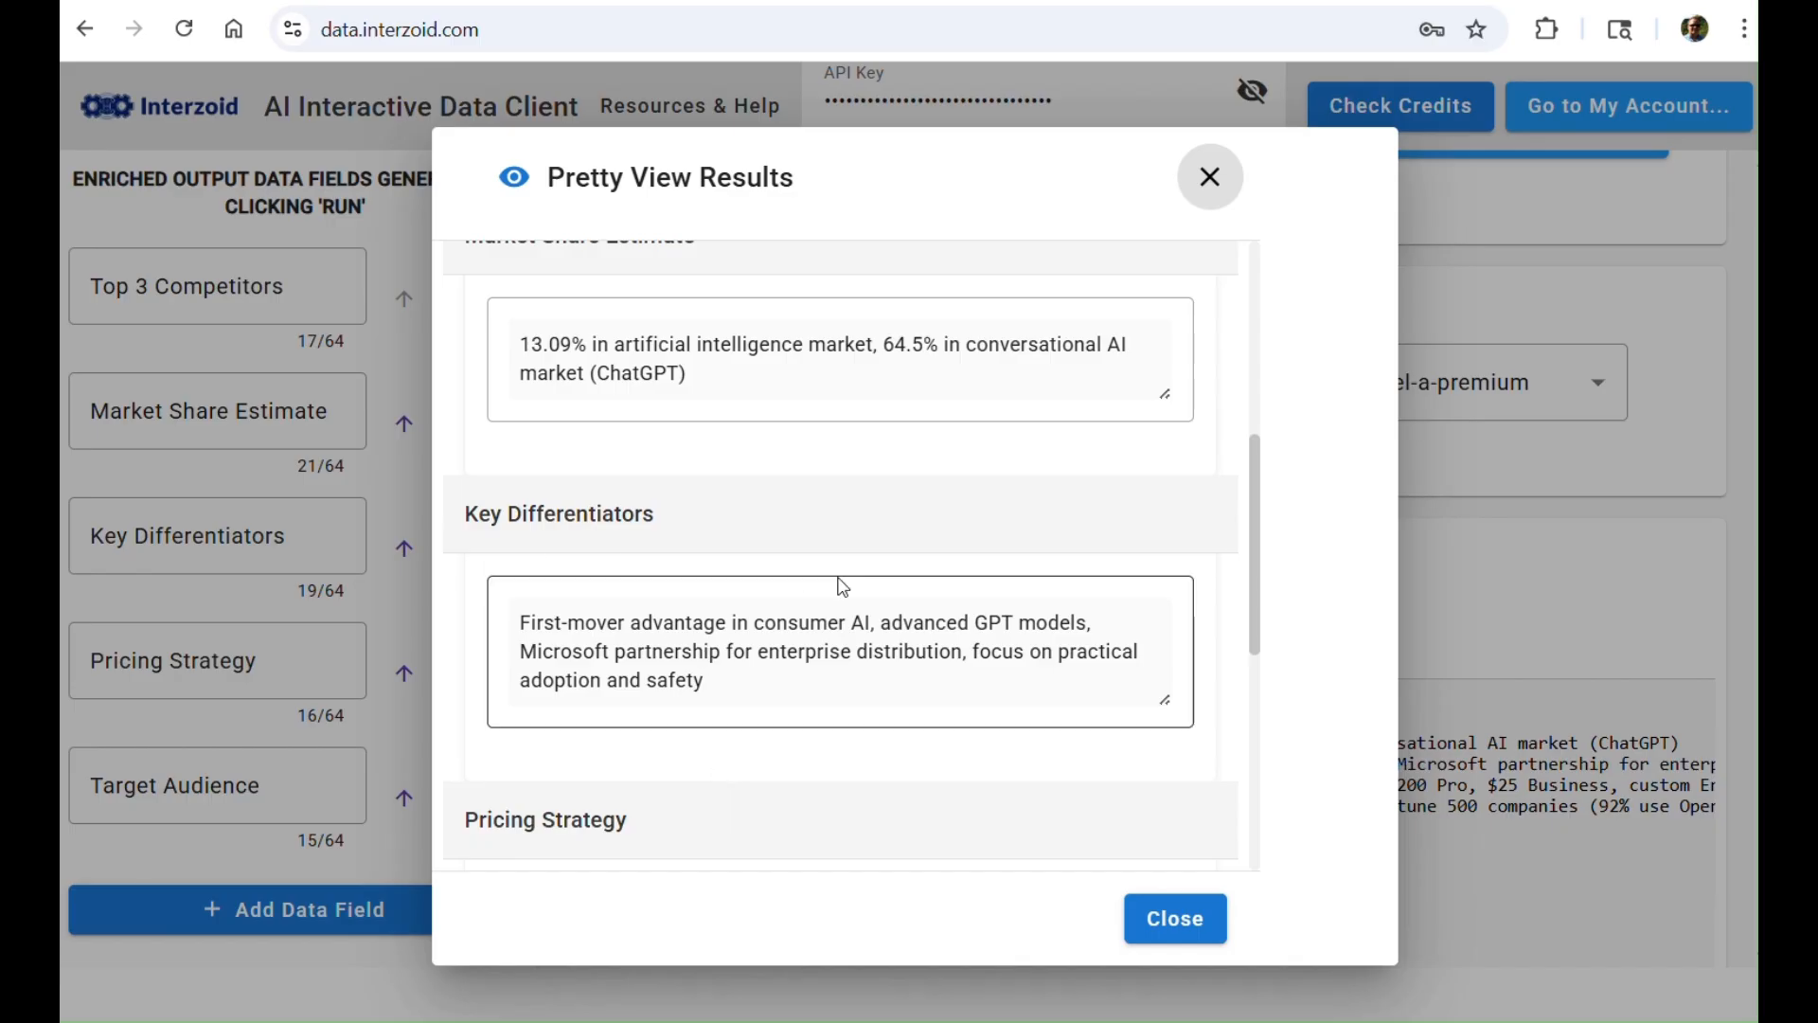
{"action": "scroll", "coordinate": [877, 637], "scroll_direction": "down", "scroll_amount": 4}
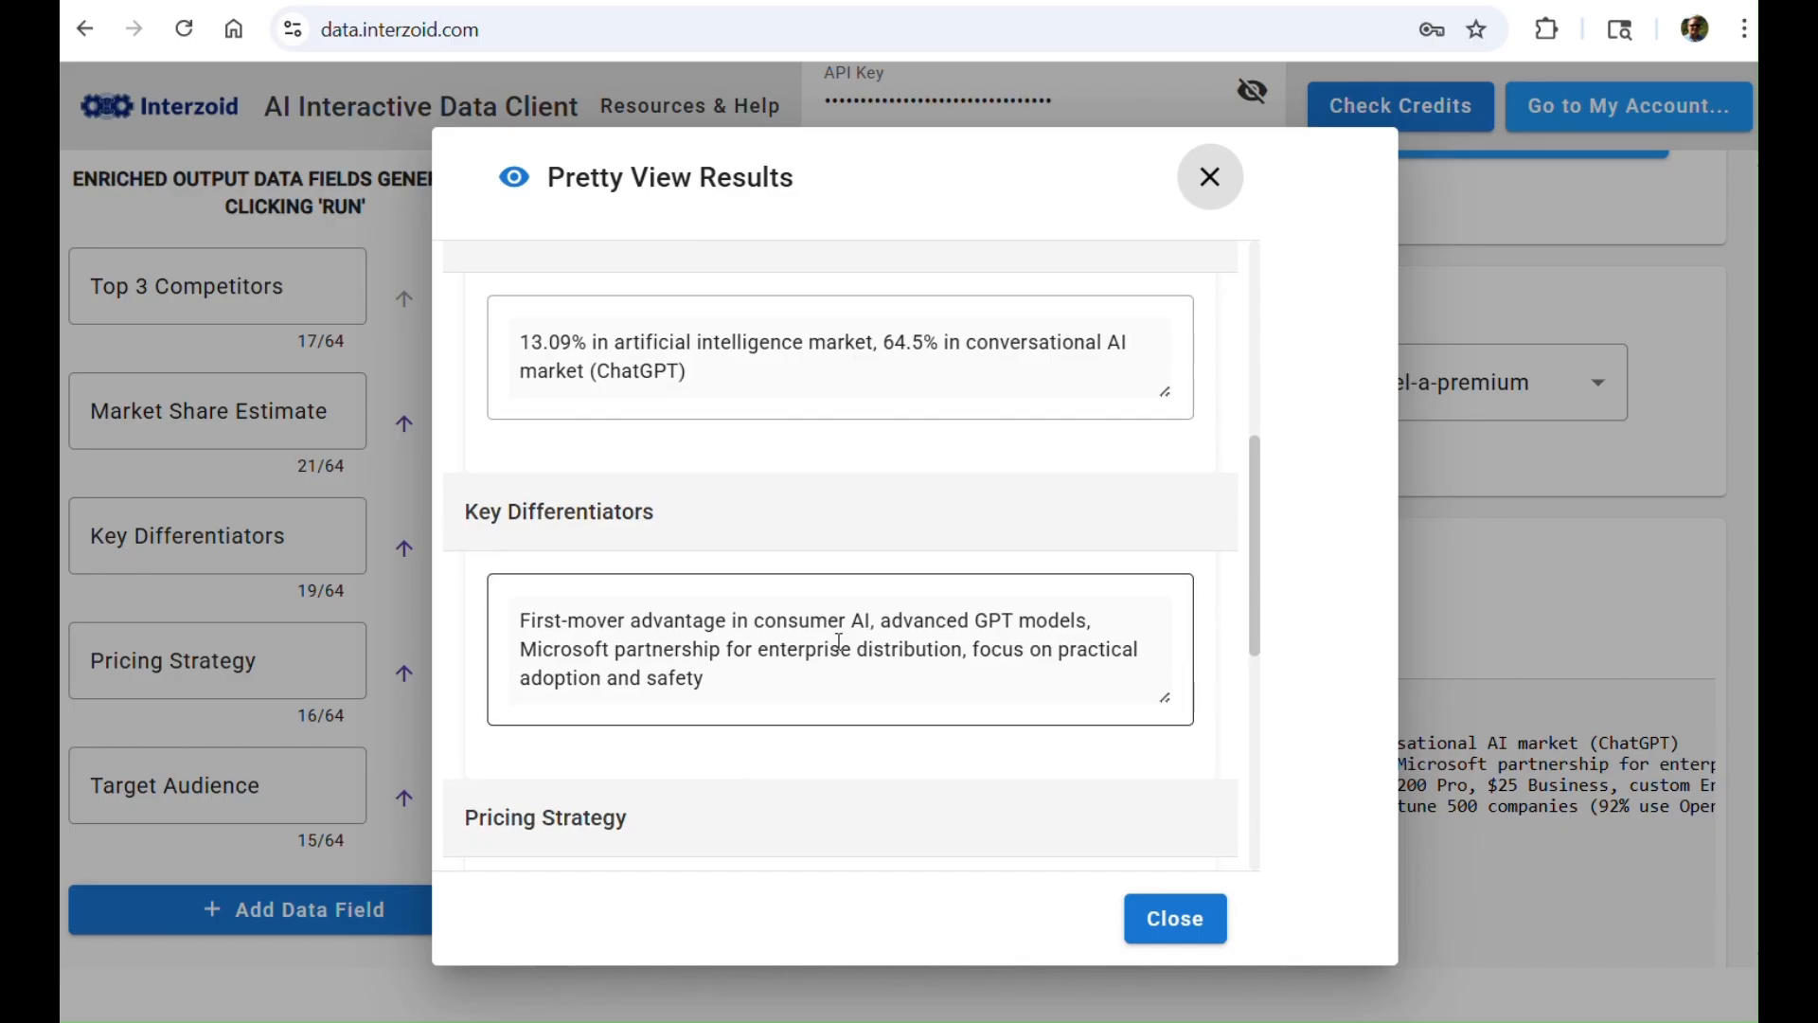
{"action": "scroll", "coordinate": [861, 614], "scroll_direction": "down", "scroll_amount": 3}
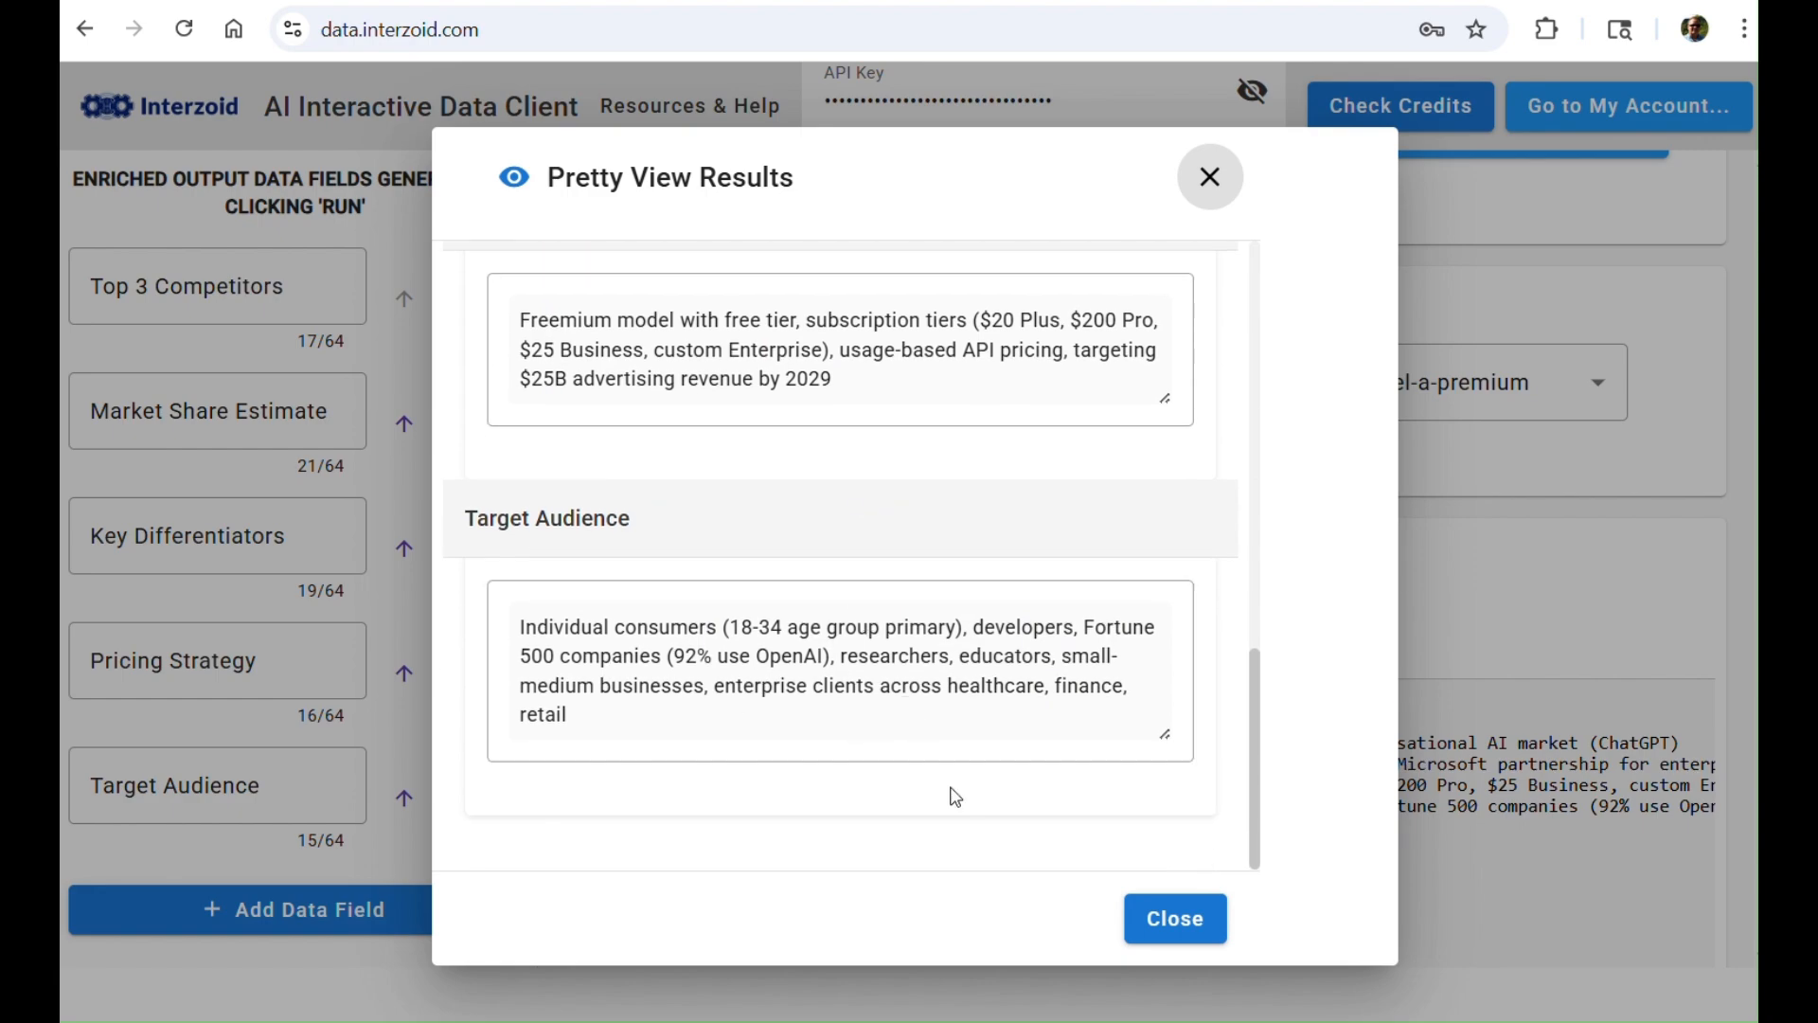
{"action": "left_click", "coordinate": [1175, 919]}
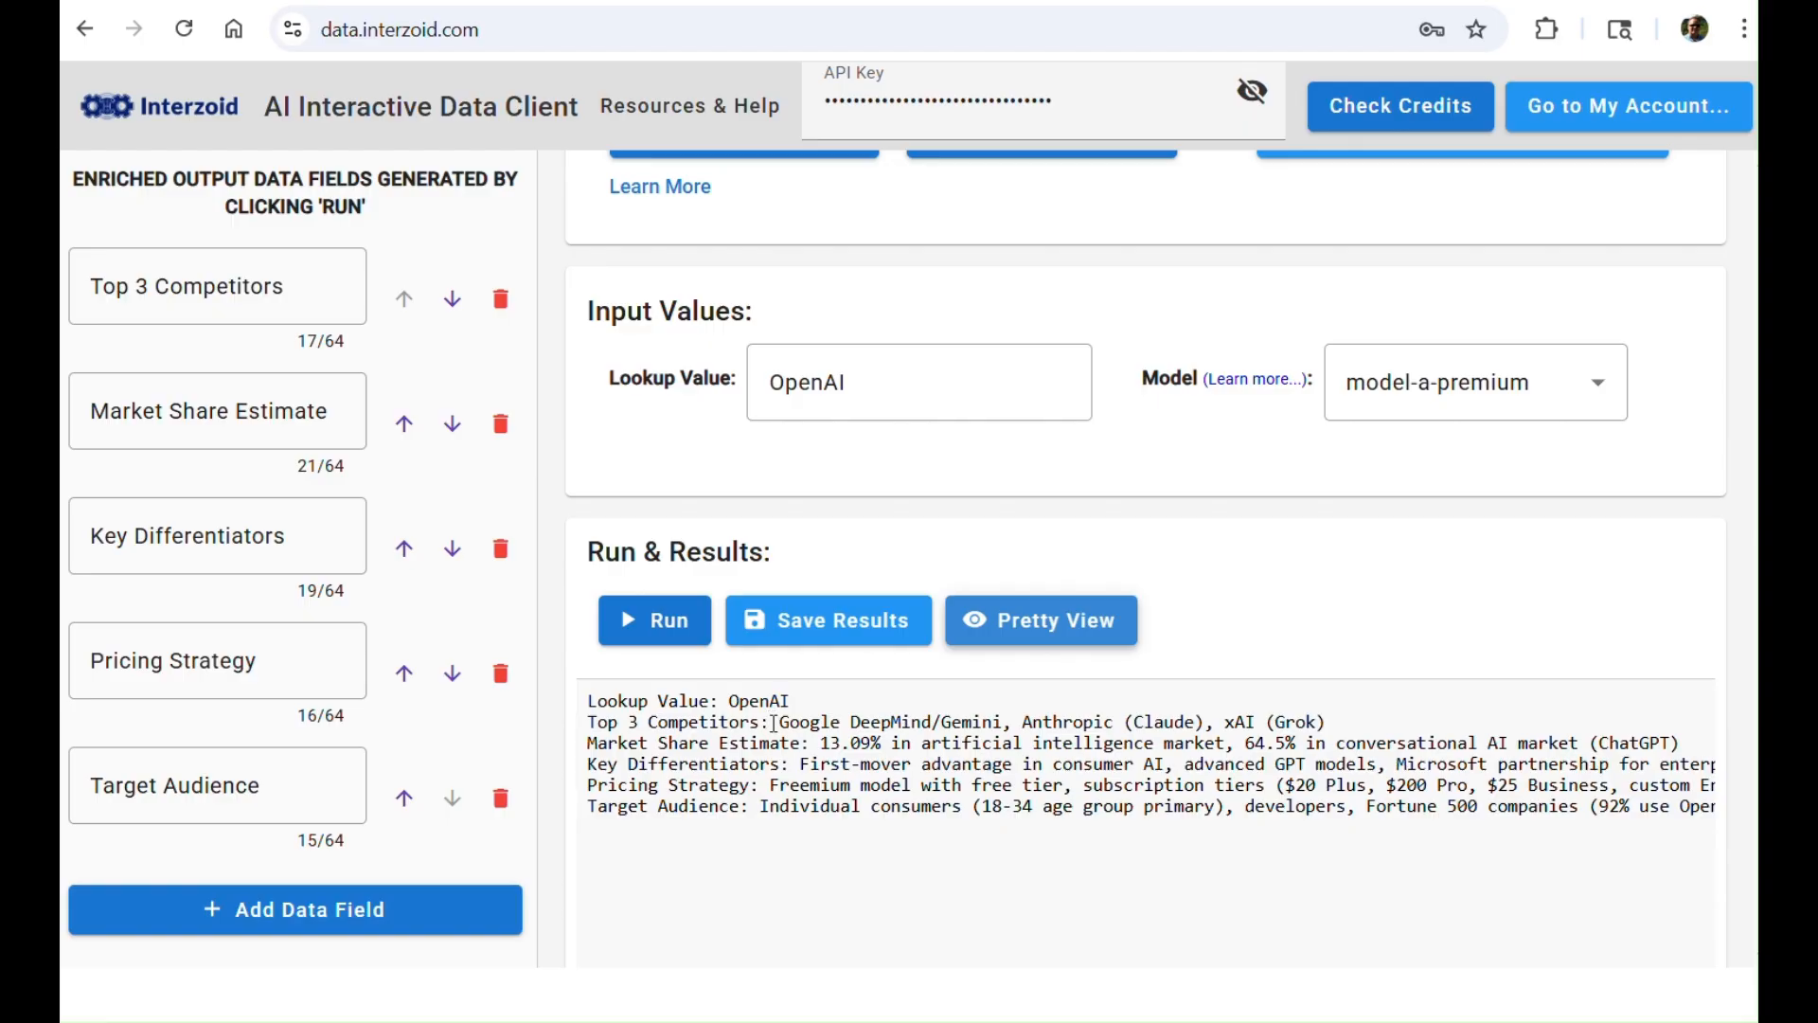
Step: Examine the full API call generated for this lookup, including its topic, lookup, model and output parameters, and return to the results
{"action": "scroll", "coordinate": [649, 734], "scroll_direction": "up", "scroll_amount": 3}
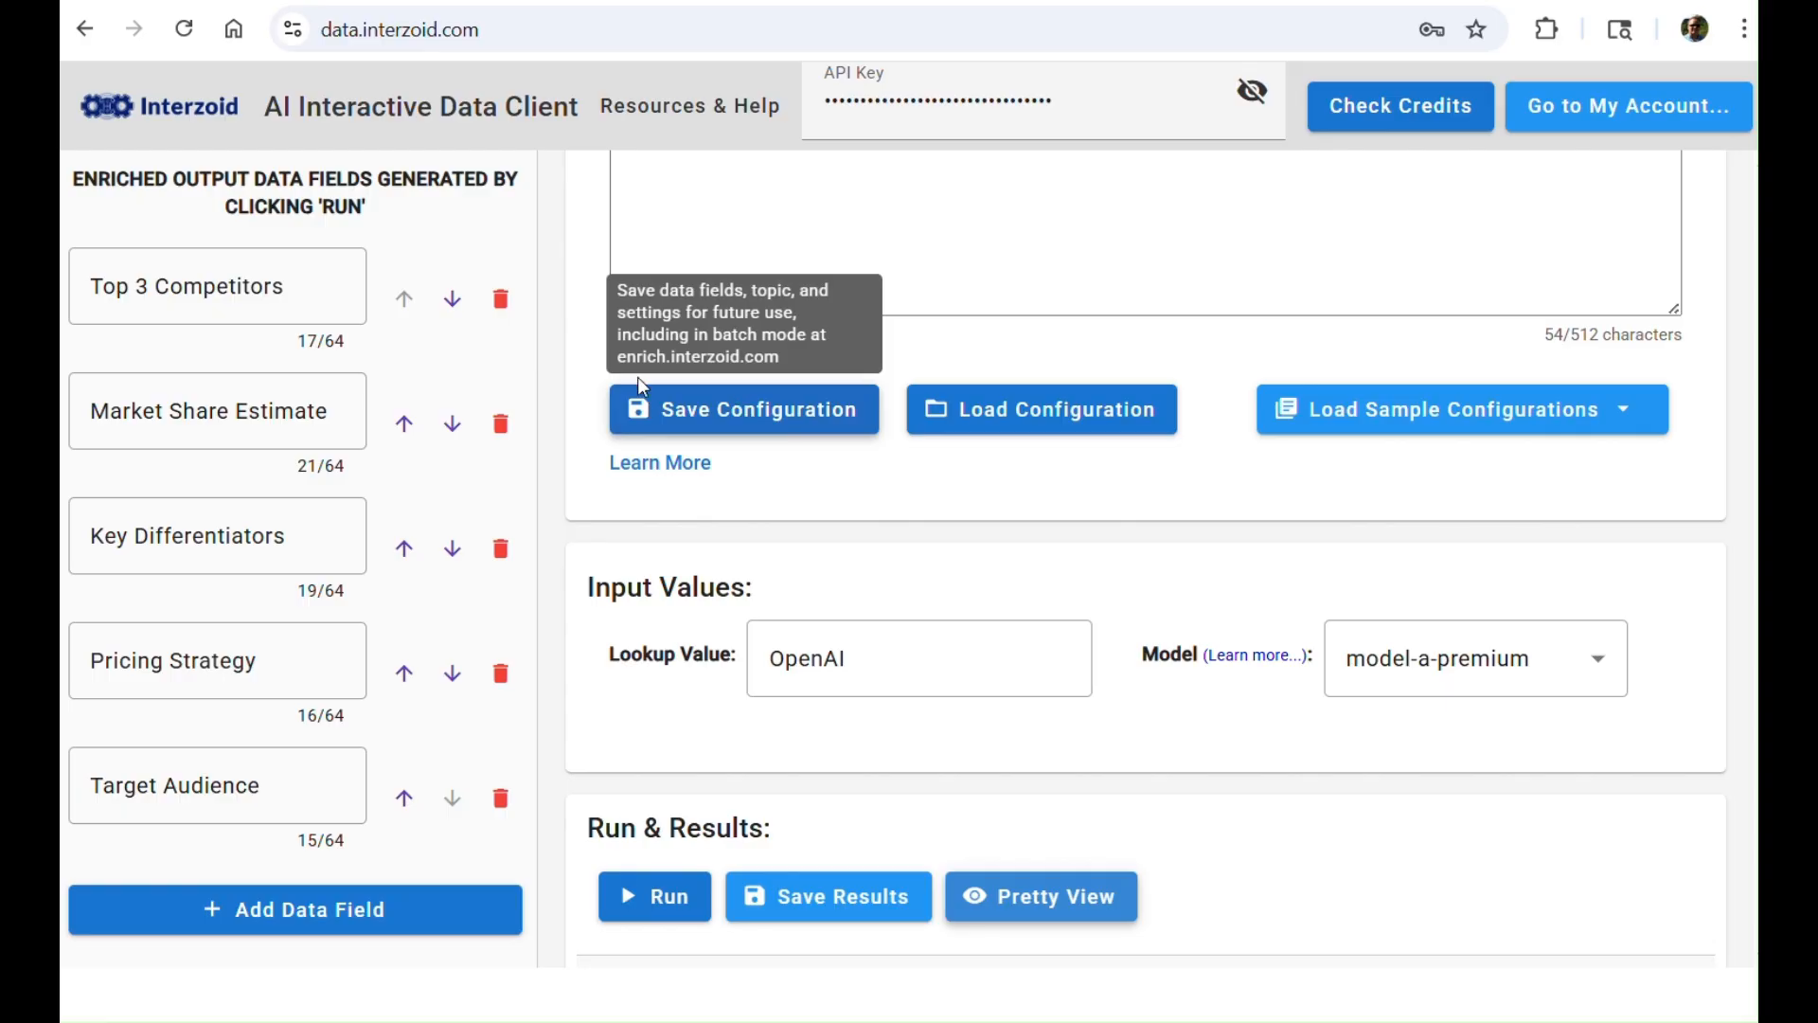
{"action": "scroll", "coordinate": [709, 541], "scroll_direction": "down", "scroll_amount": 5}
{"action": "scroll", "coordinate": [708, 542], "scroll_direction": "down", "scroll_amount": 2}
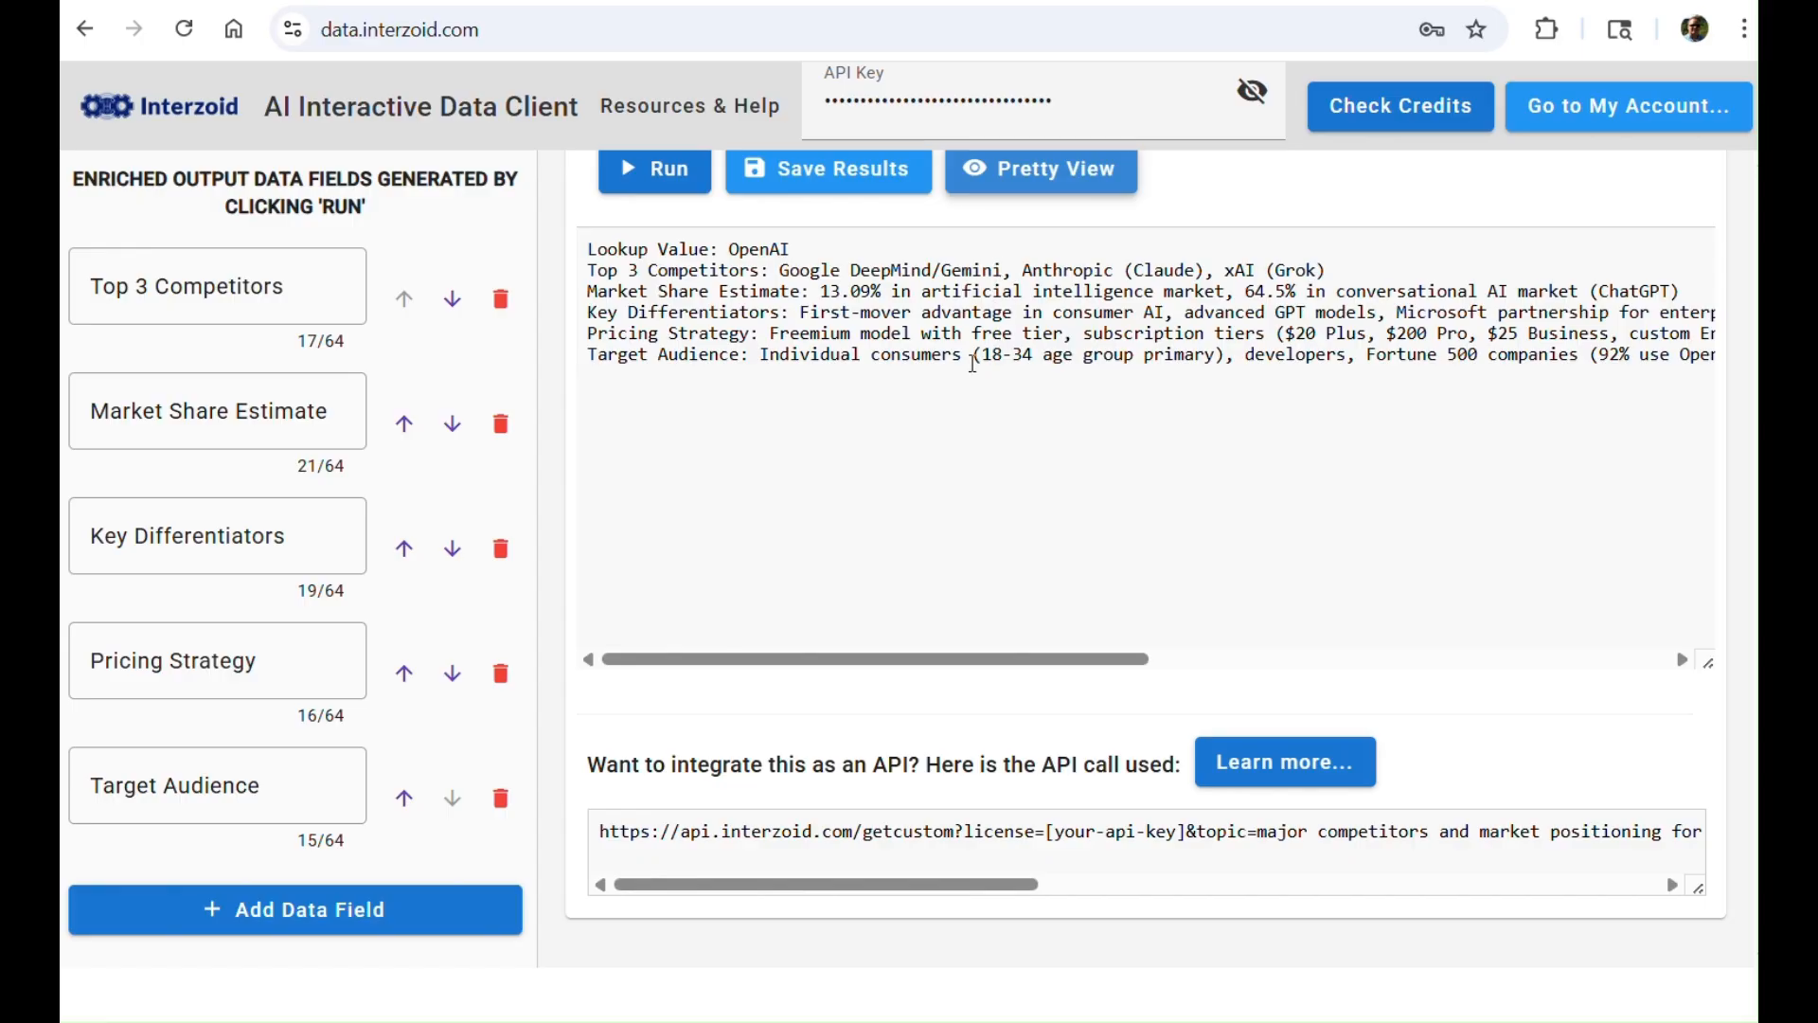
{"action": "left_click", "coordinate": [963, 890]}
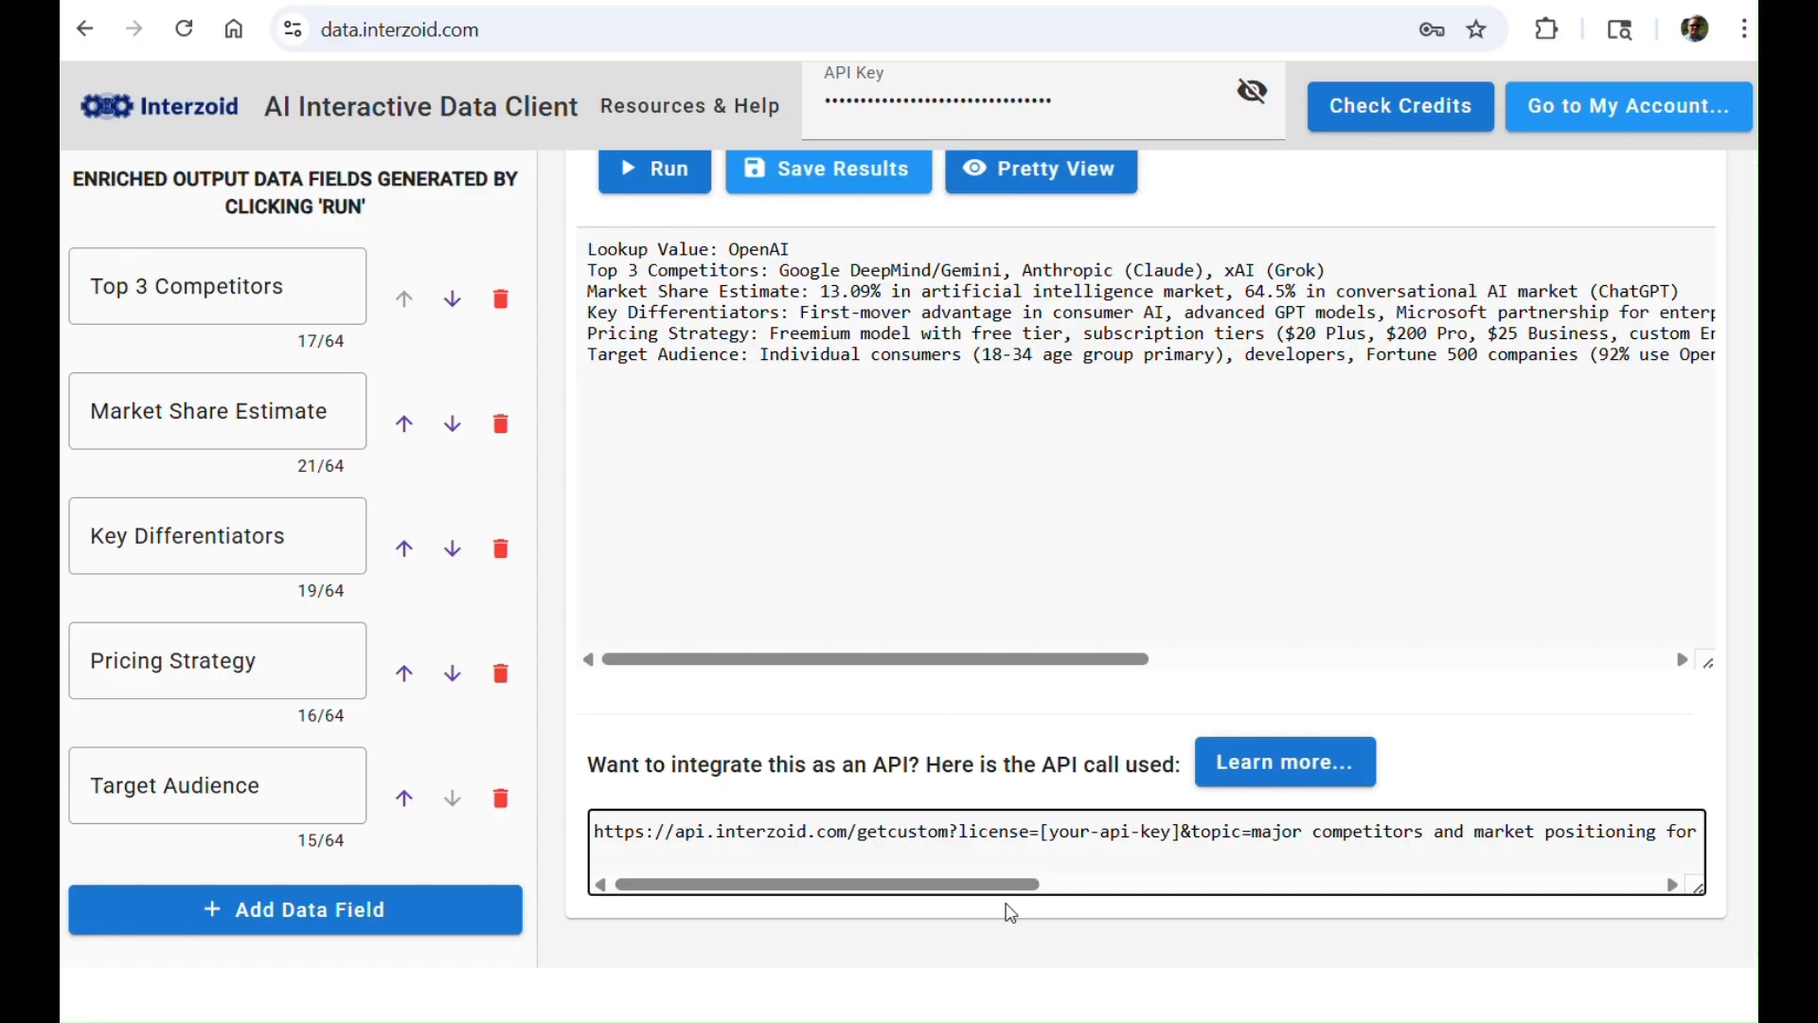
{"action": "left_click_drag", "start_coordinate": [1013, 884], "coordinate": [1110, 883]}
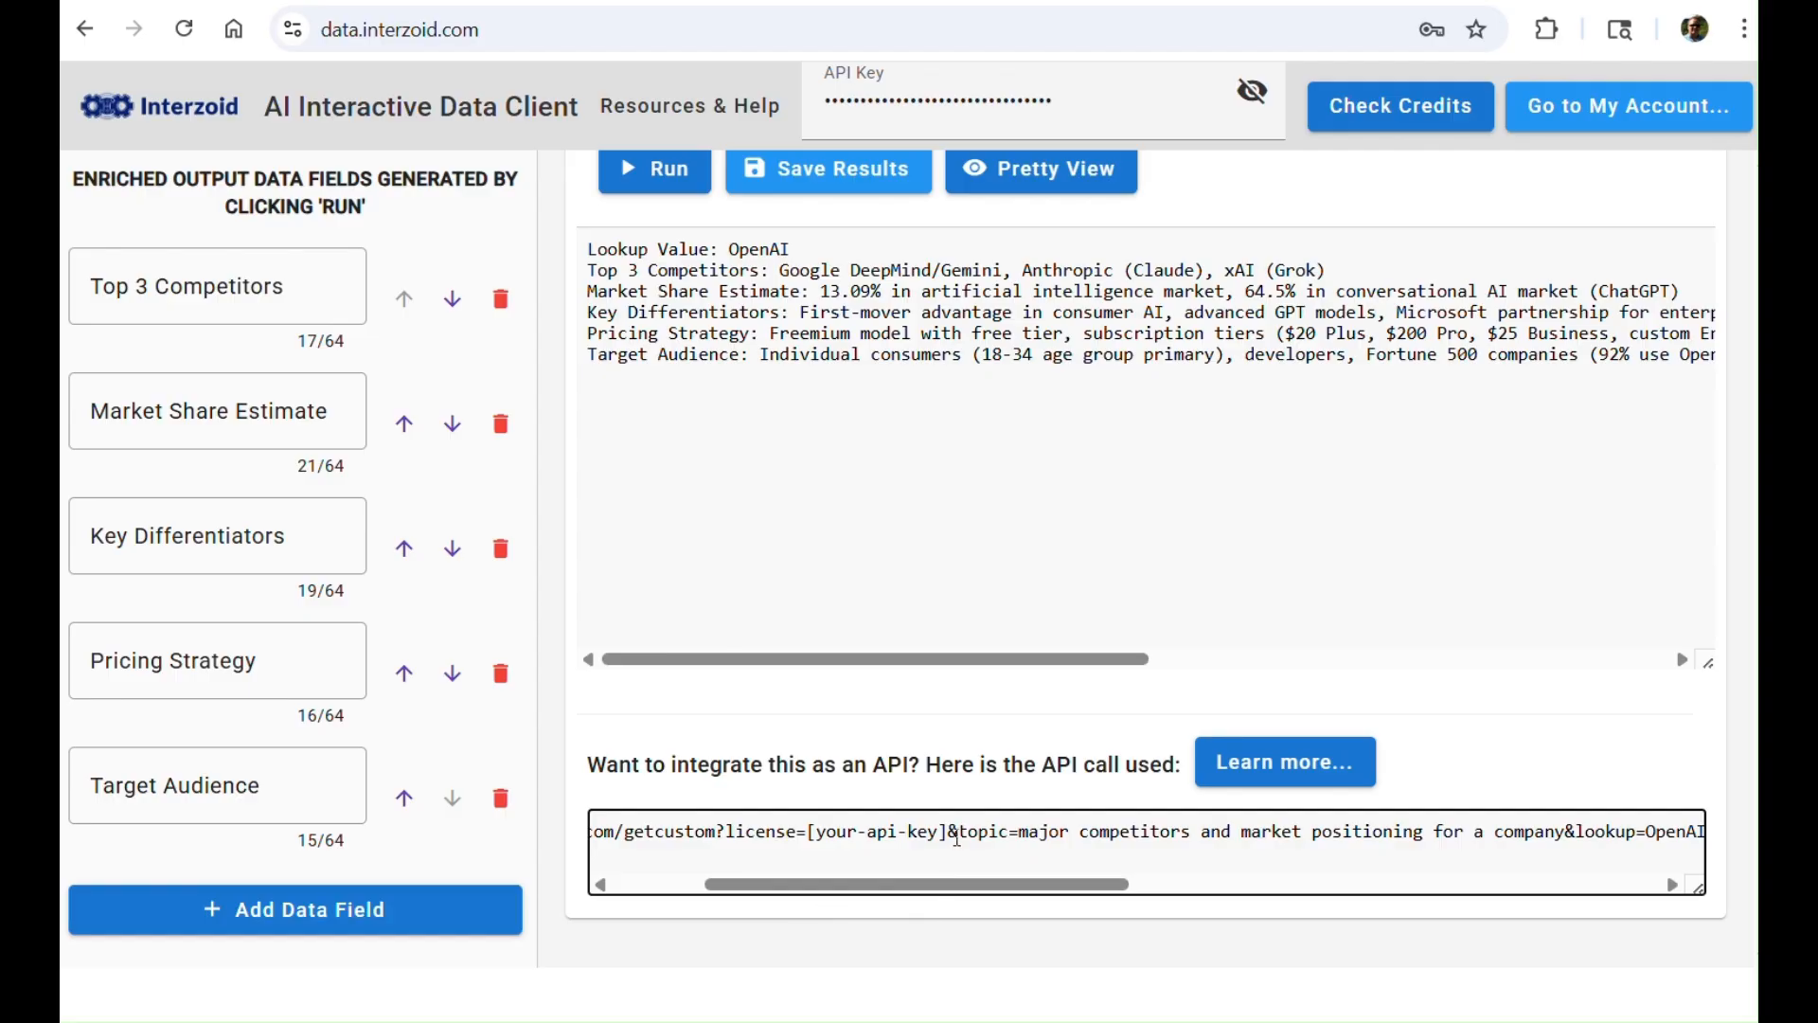
{"action": "scroll", "coordinate": [1006, 894], "scroll_direction": "right", "scroll_amount": 5}
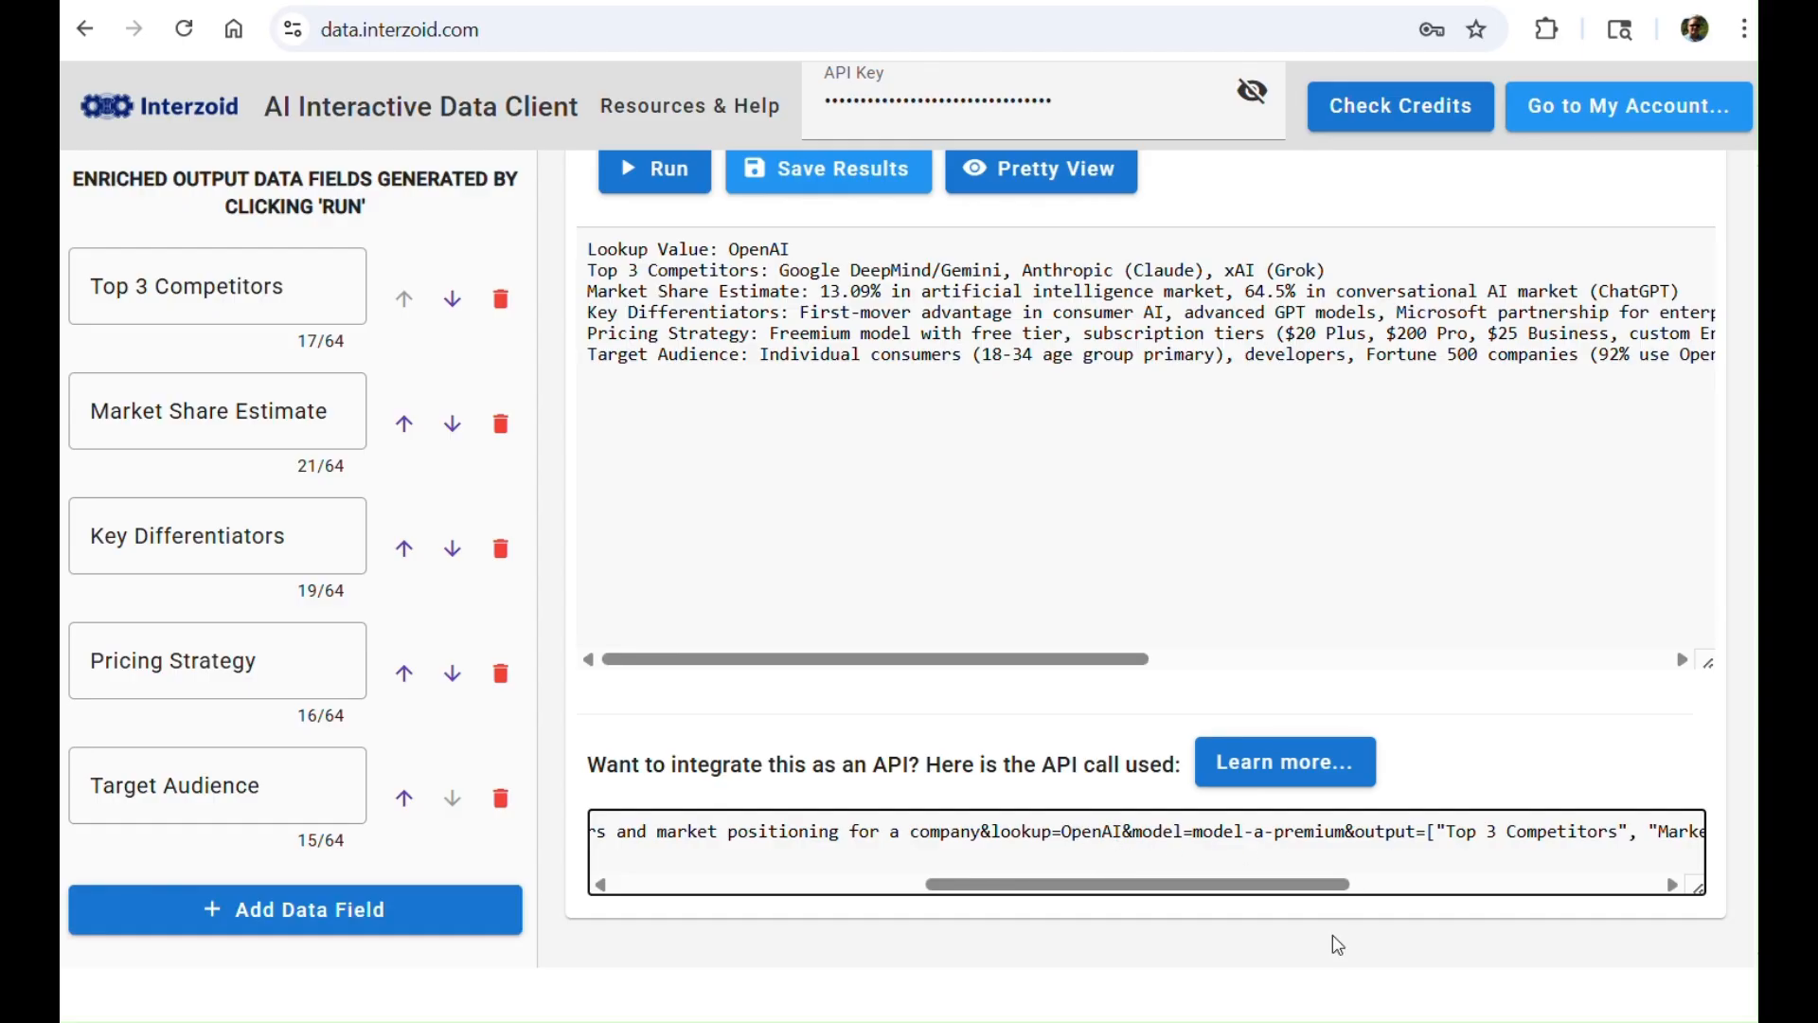
{"action": "left_click_drag", "start_coordinate": [1308, 897], "coordinate": [1569, 894]}
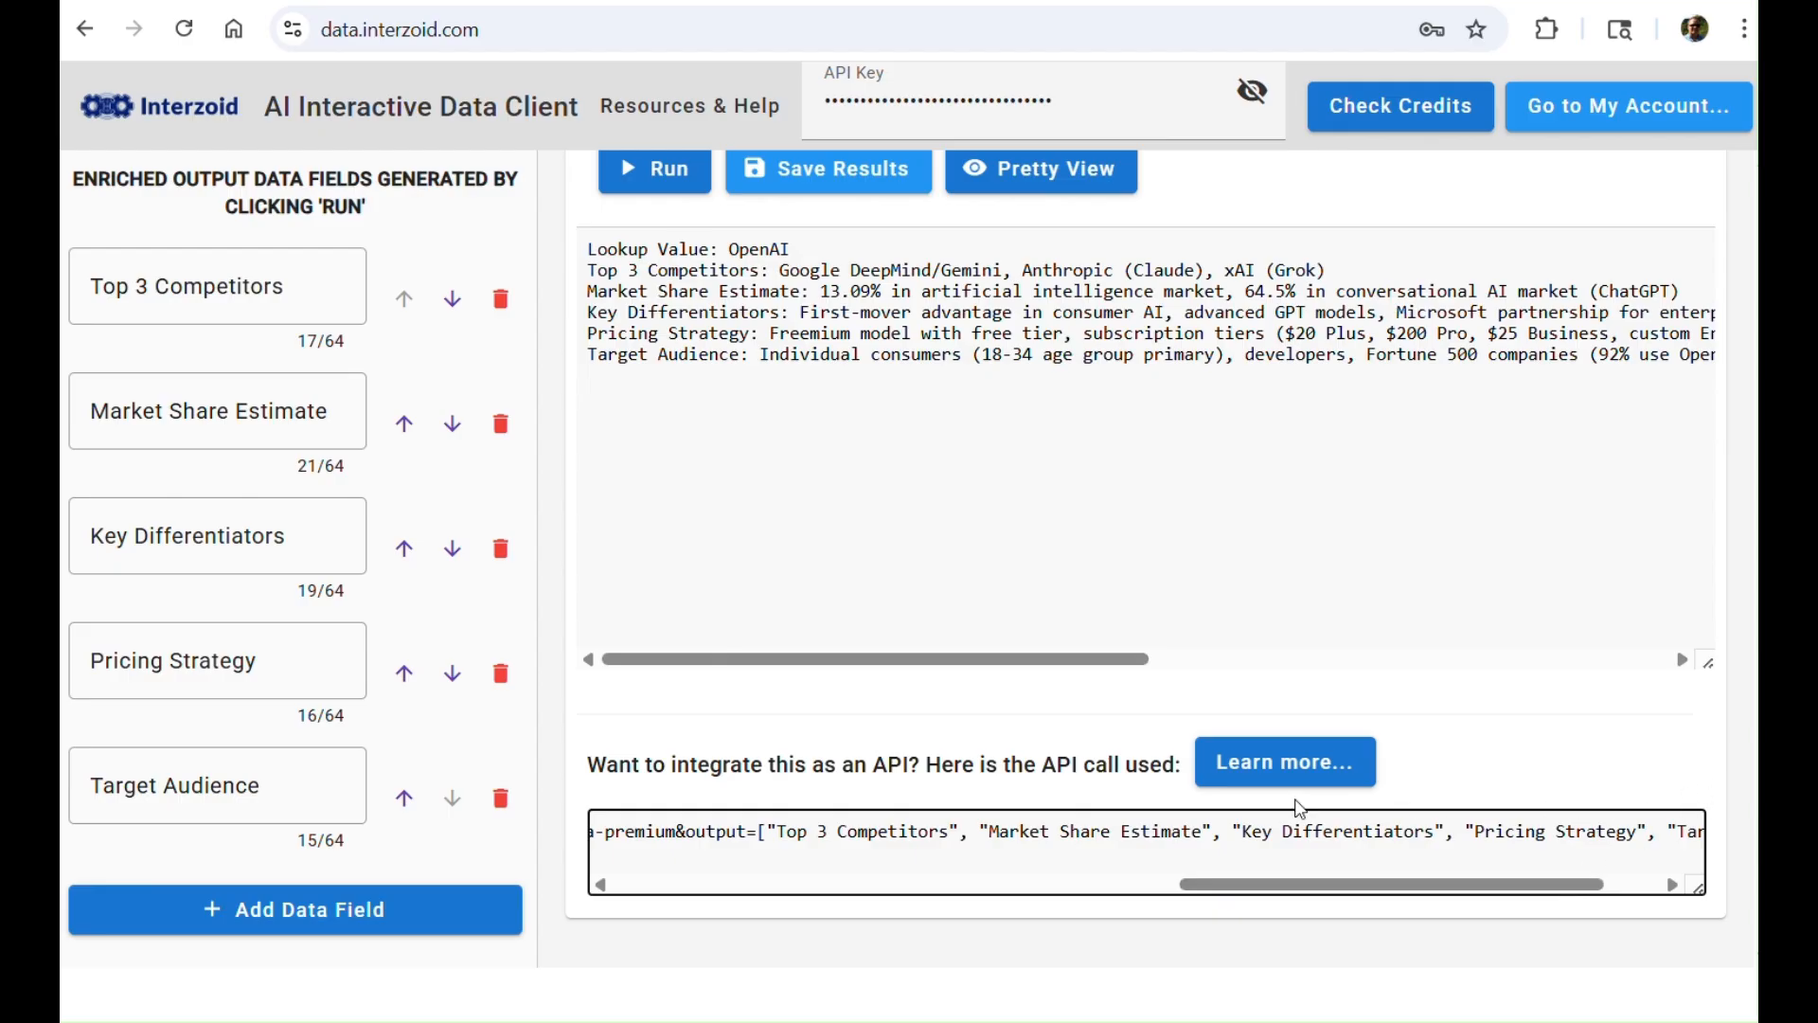
{"action": "left_click_drag", "start_coordinate": [1286, 890], "coordinate": [627, 895]}
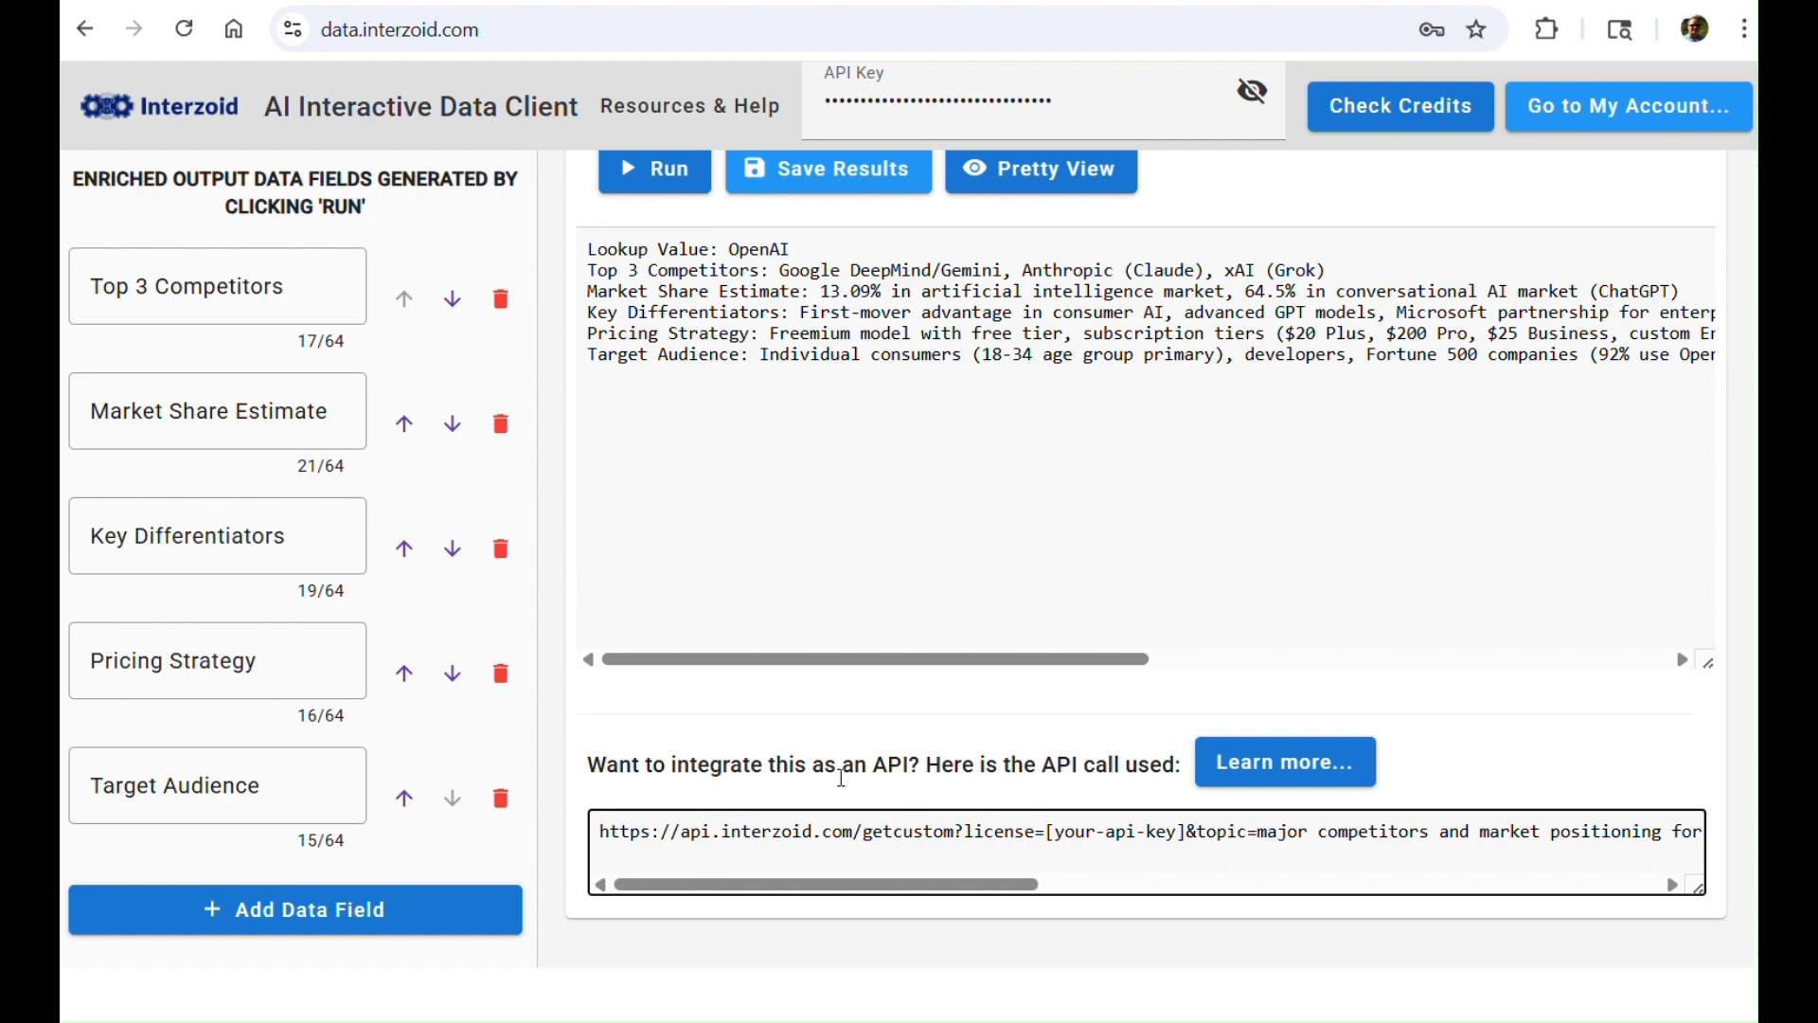
{"action": "scroll", "coordinate": [777, 540], "scroll_direction": "up", "scroll_amount": 1}
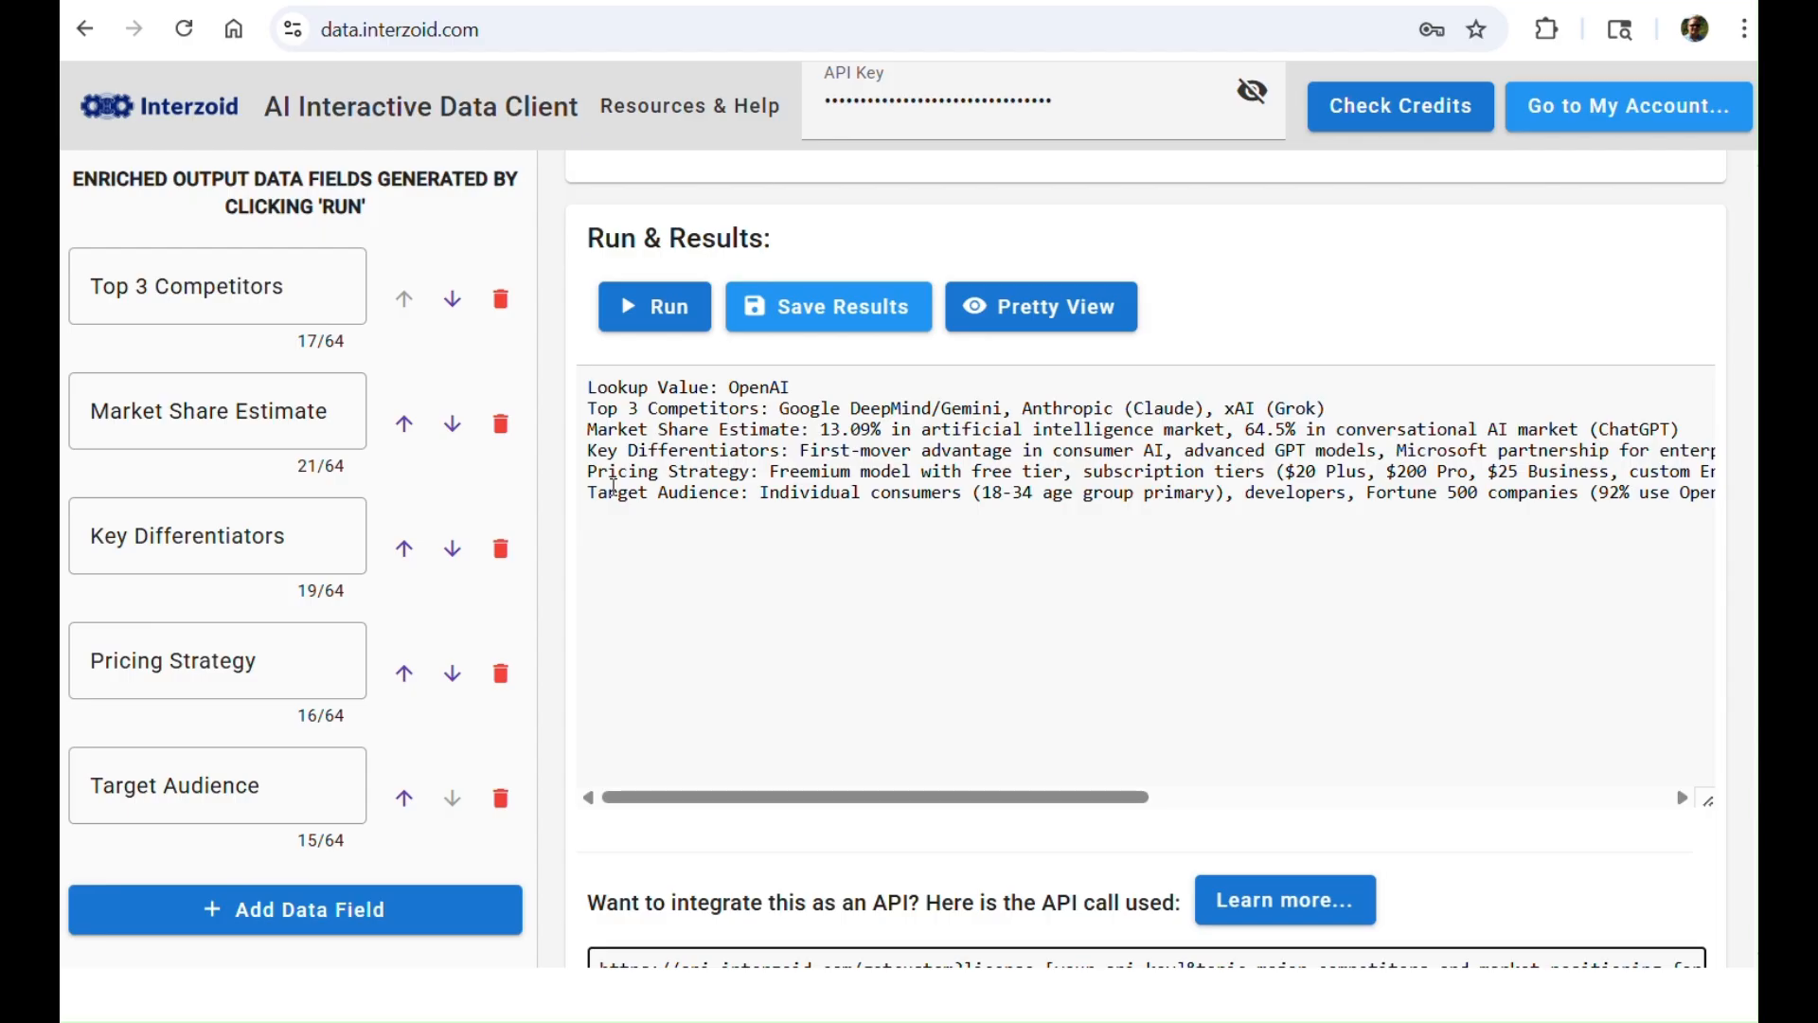
{"action": "scroll", "coordinate": [1188, 659], "scroll_direction": "up", "scroll_amount": 5}
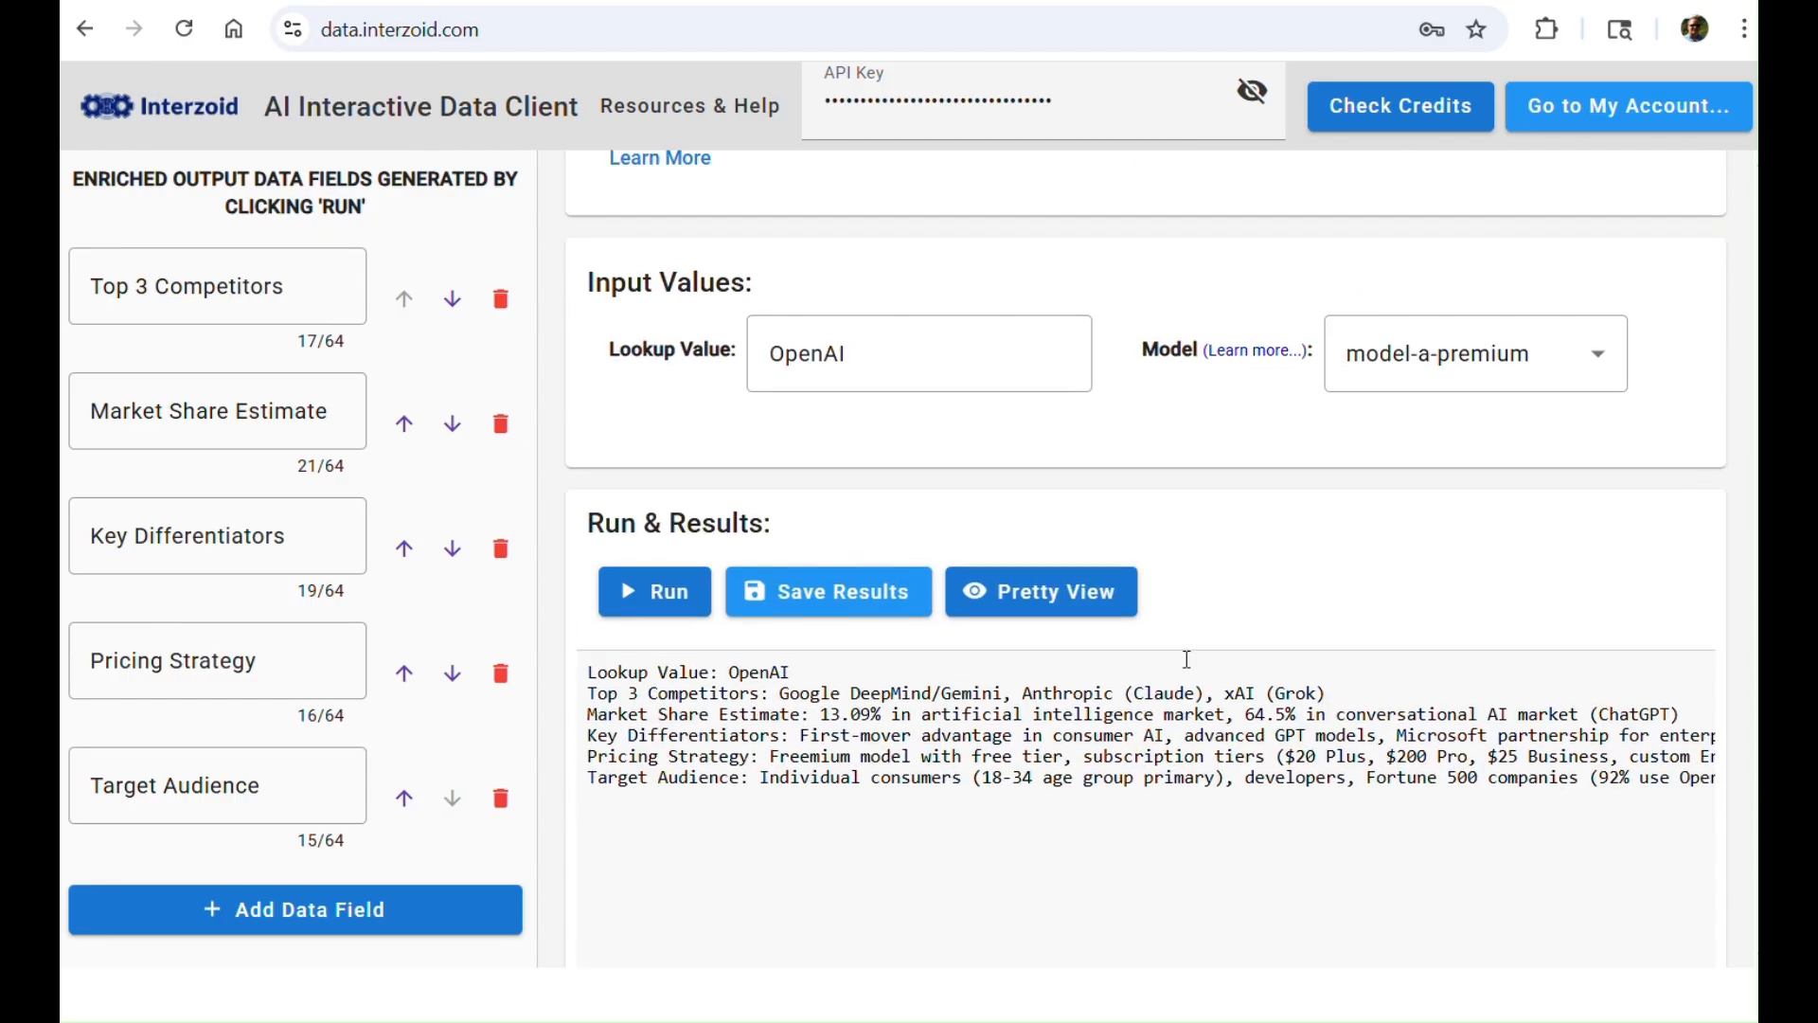